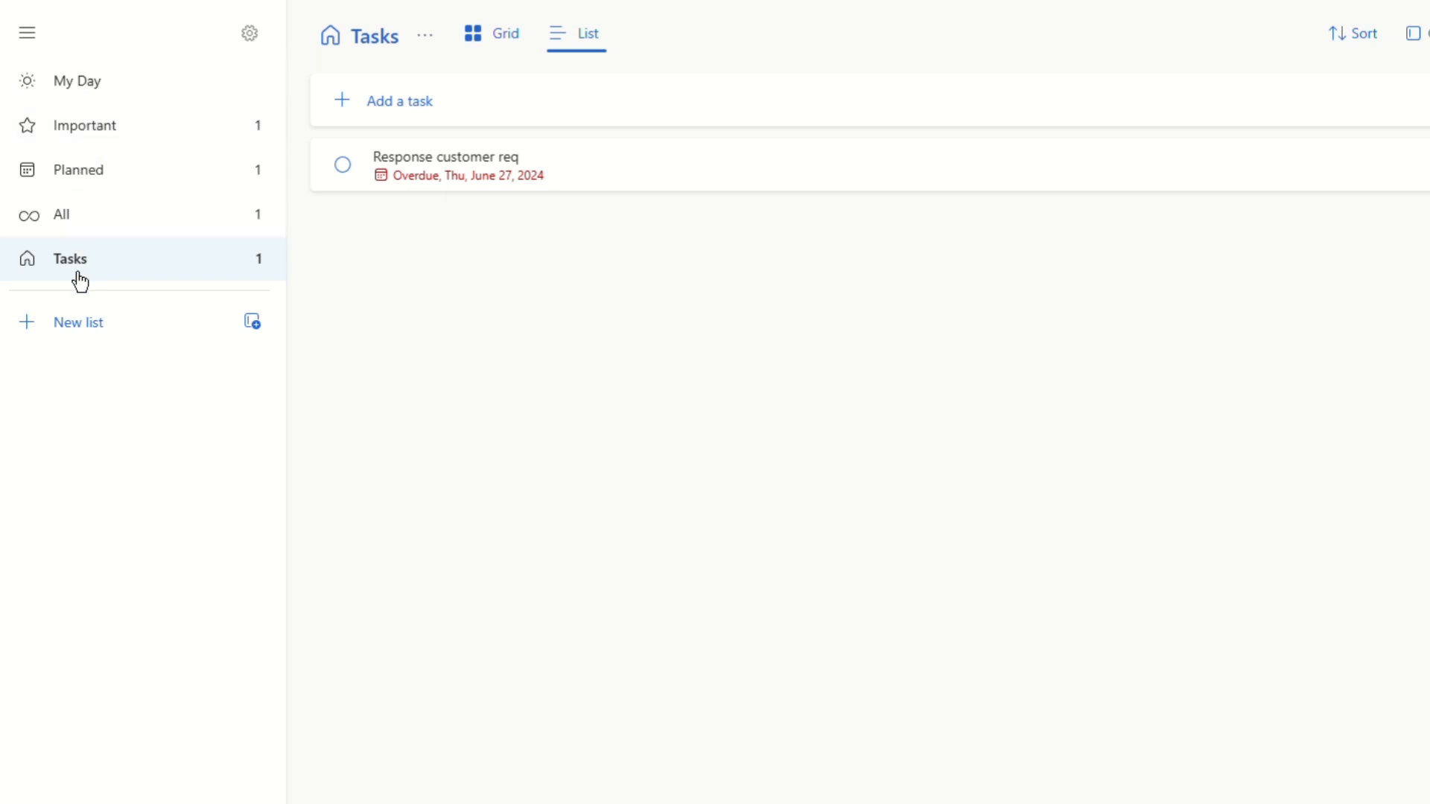
# Step: Create two new lists named Work and Personal
pyautogui.click(72, 324)
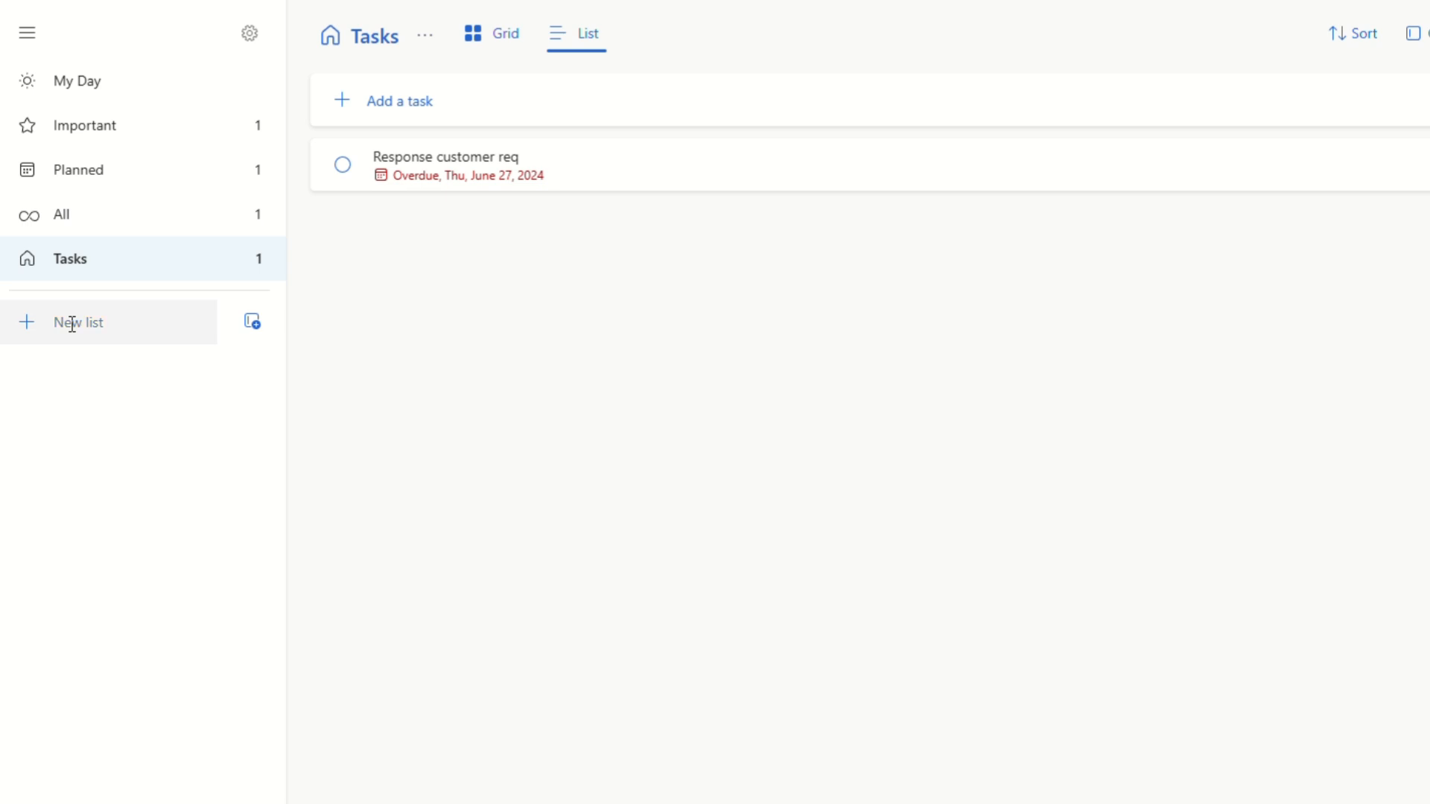
pyautogui.write('Work')
pyautogui.press('Return')
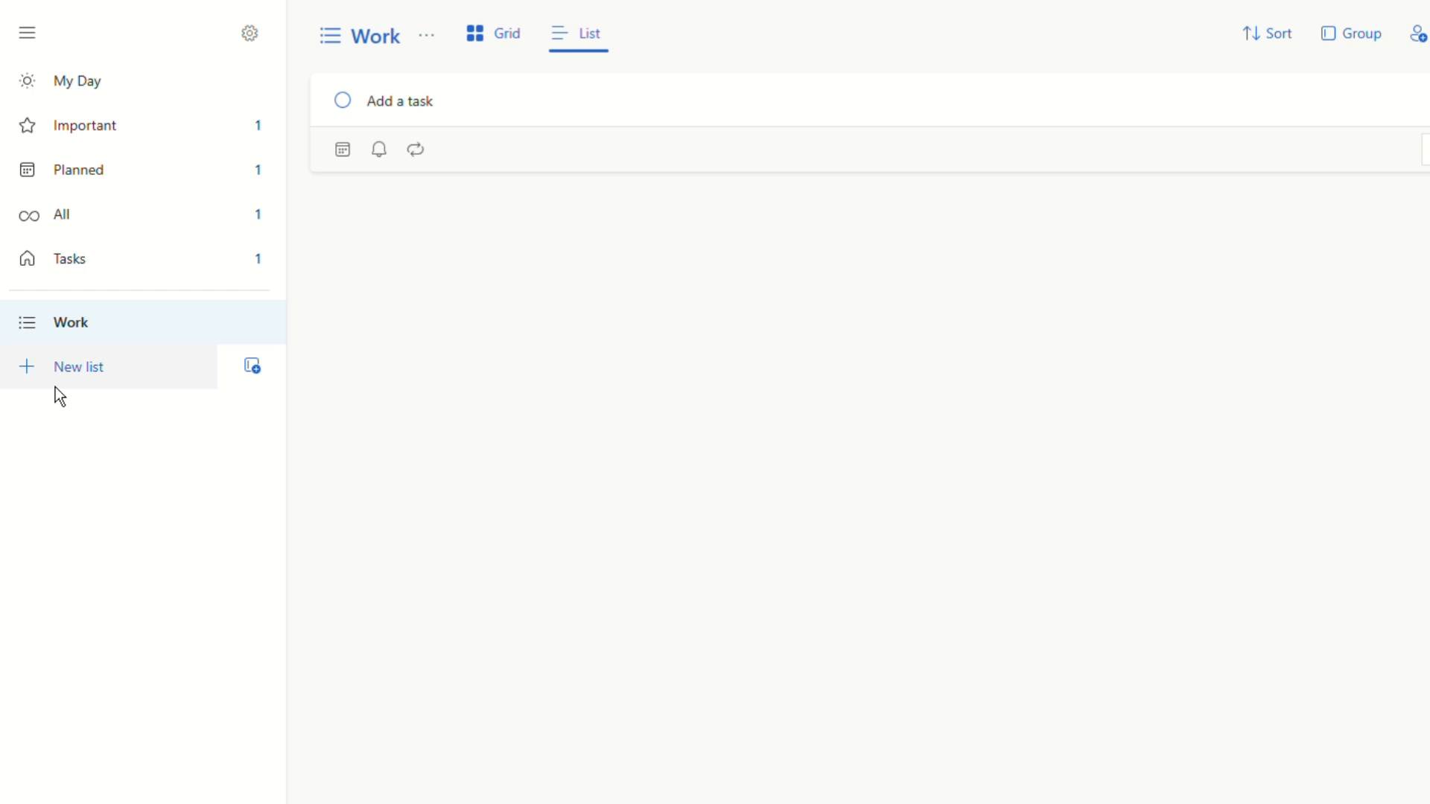
pyautogui.click(72, 370)
pyautogui.write('Personal')
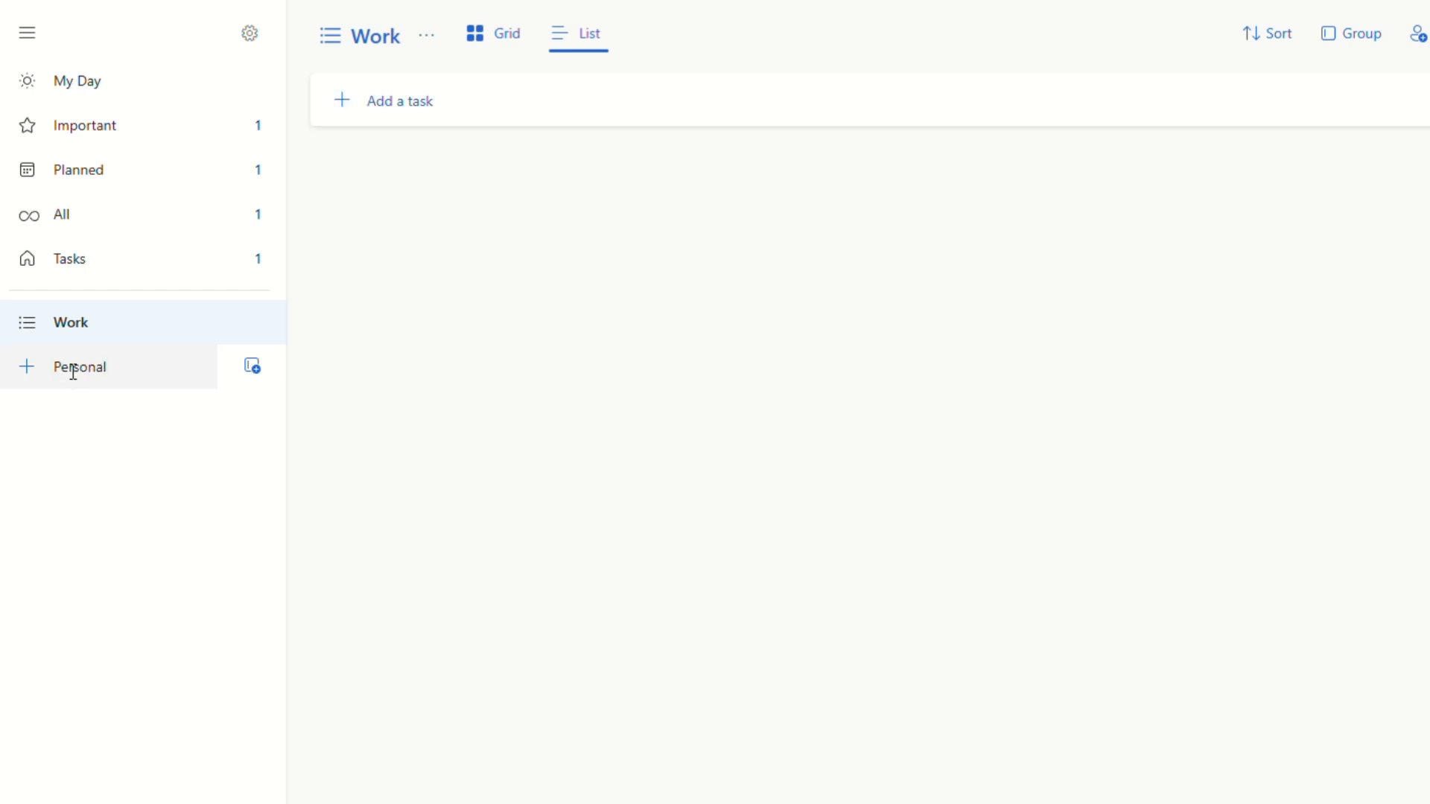
pyautogui.press('Return')
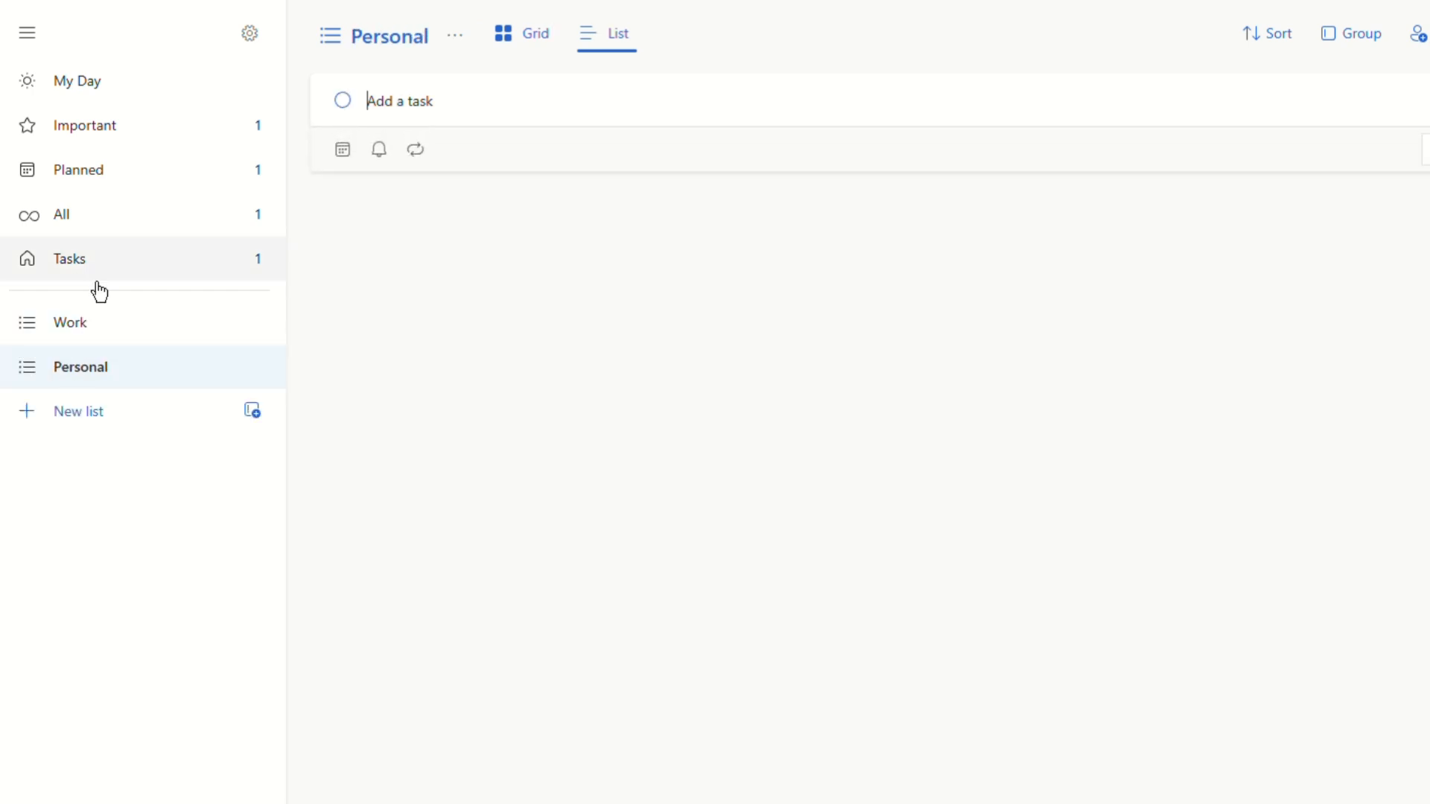
pyautogui.click(114, 328)
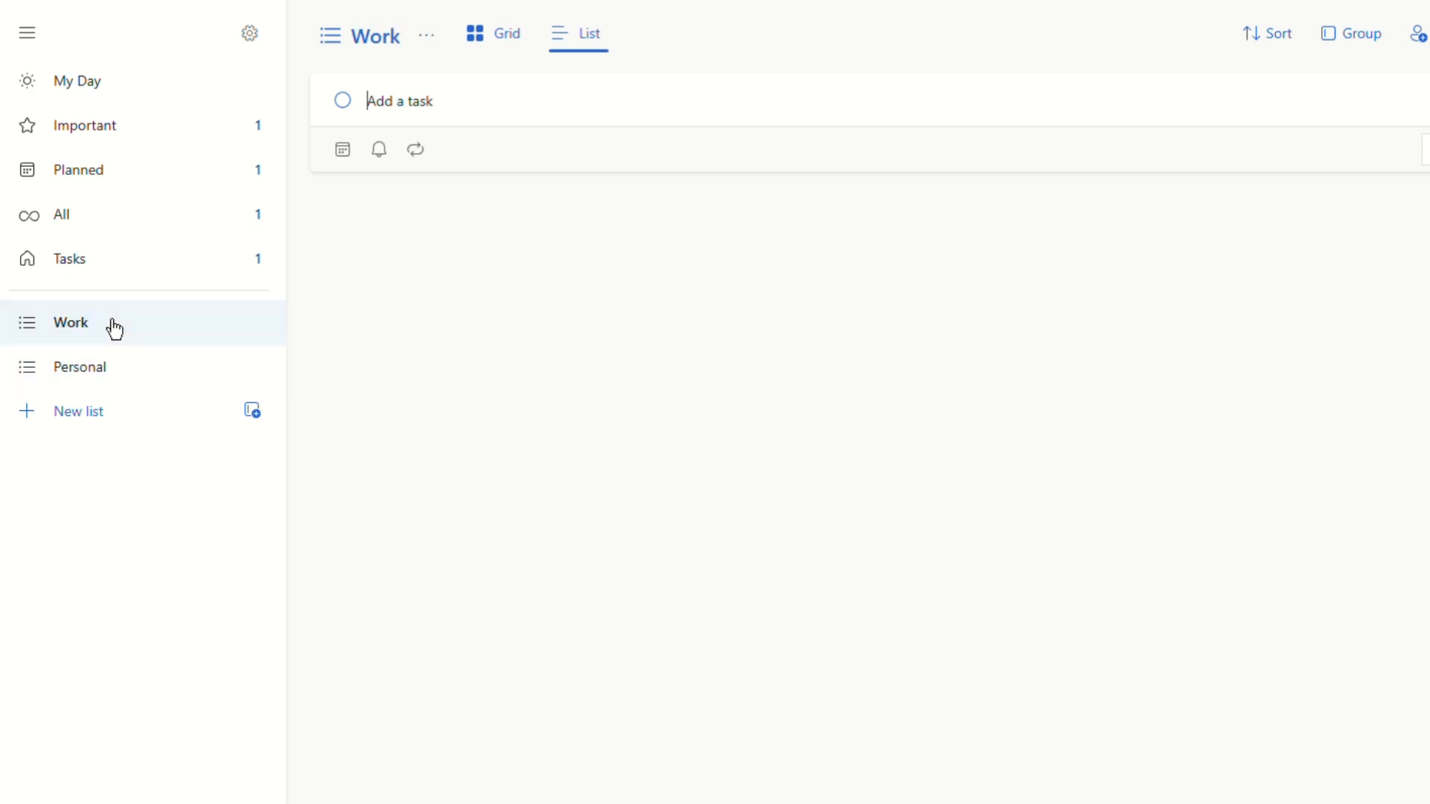
pyautogui.click(85, 373)
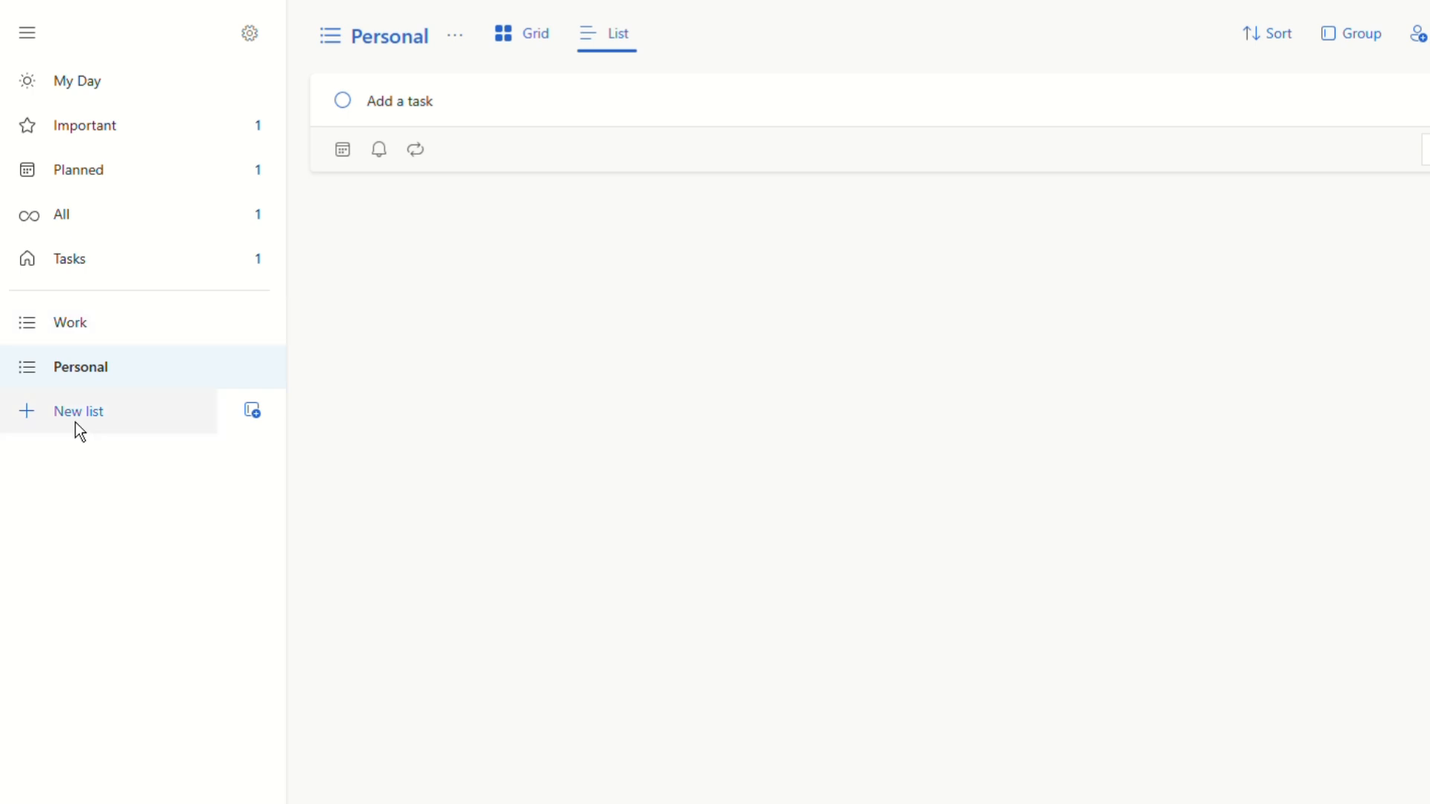
# Step: Create a list group named WORK
pyautogui.click(254, 412)
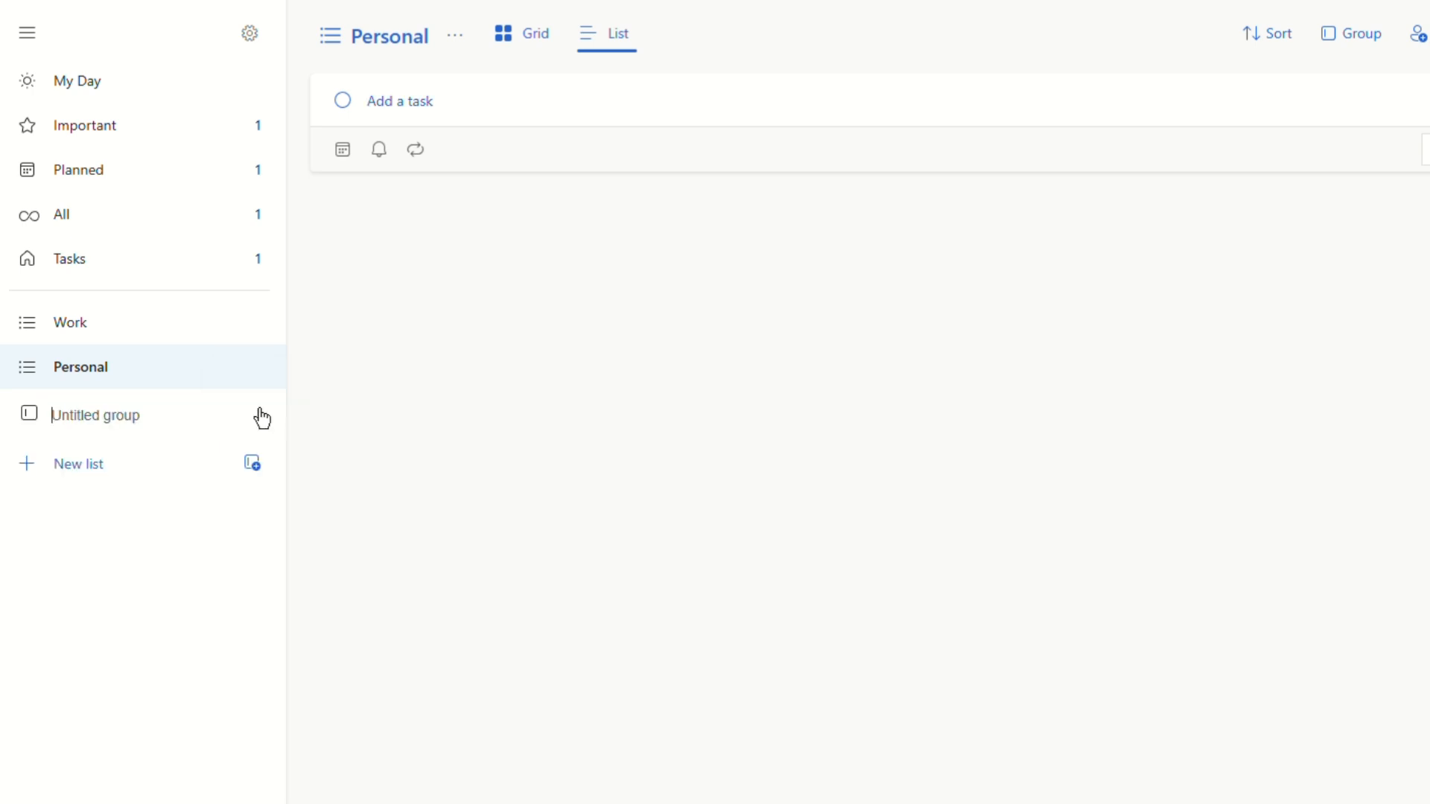
pyautogui.write('WORK')
pyautogui.press('Return')
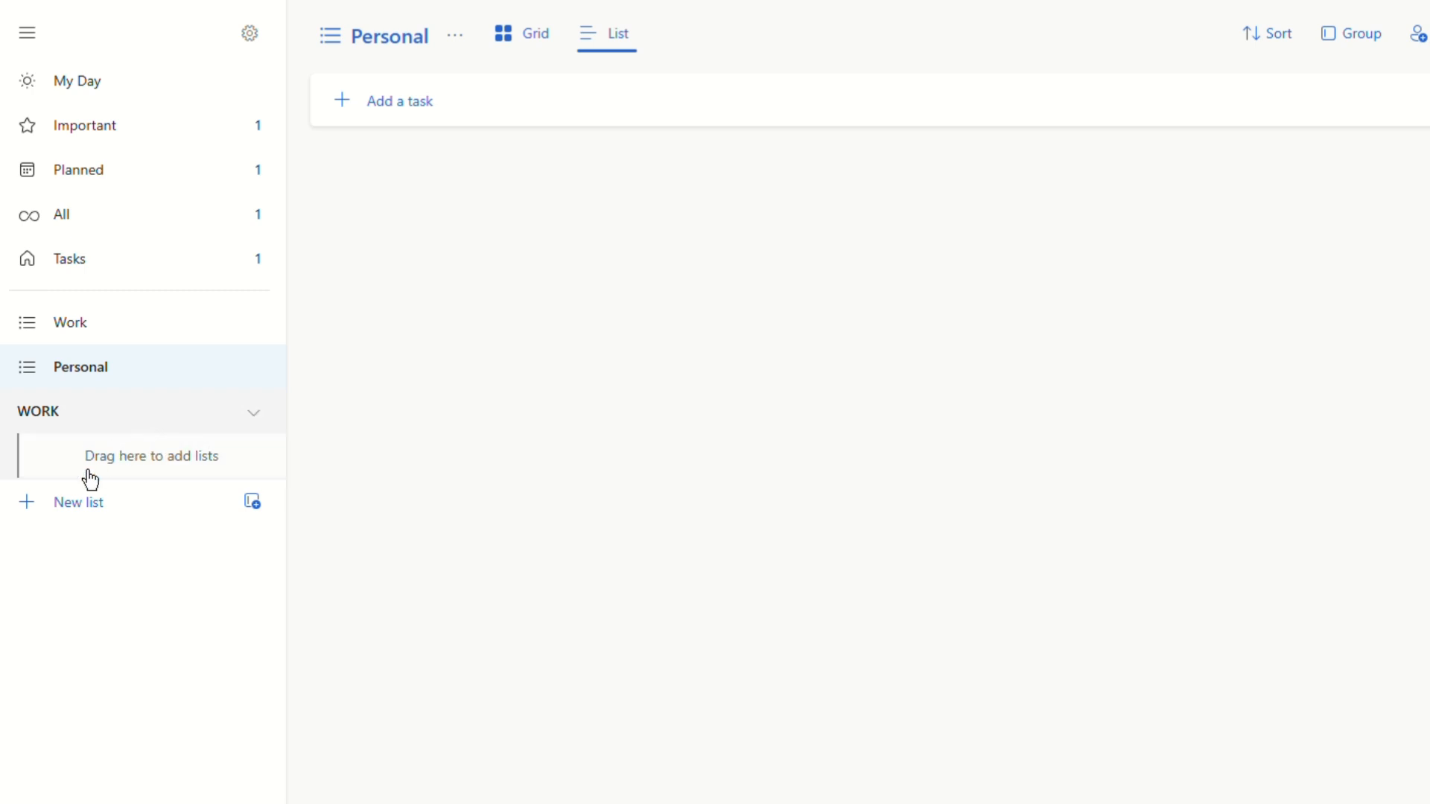
# Step: Create a list named Proj A and move both it and the Work list into the WORK group
pyautogui.click(95, 508)
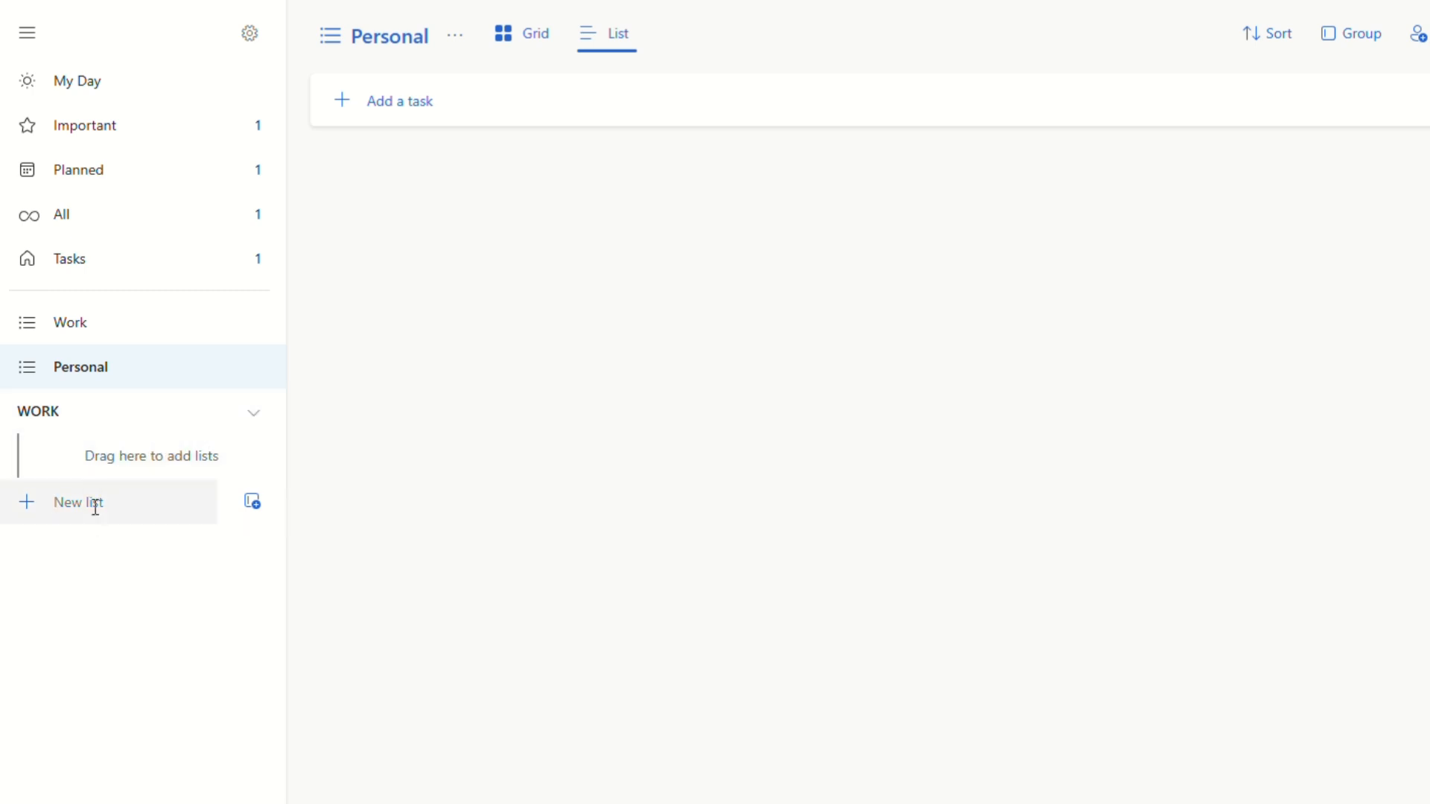
pyautogui.write('Proj A')
pyautogui.press('Return')
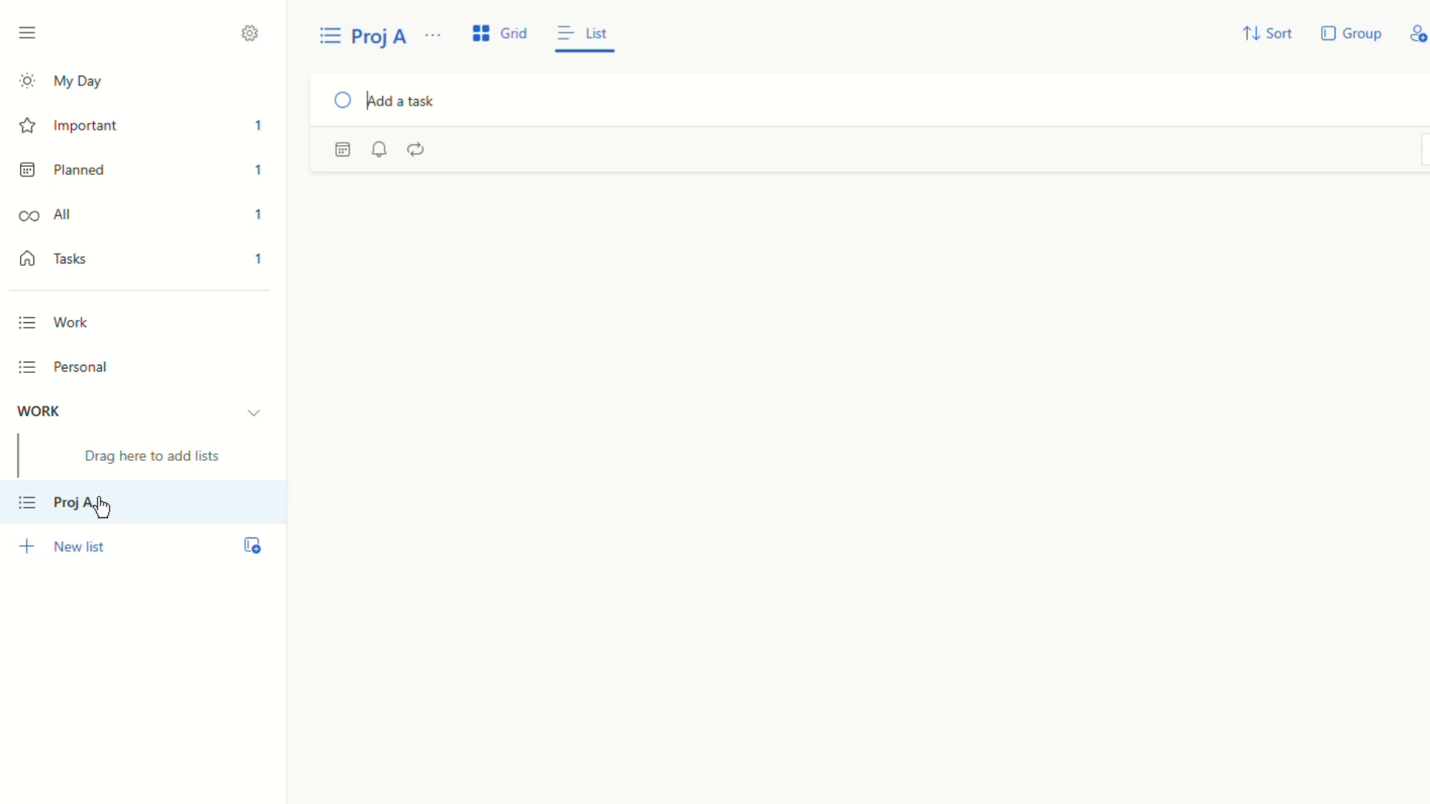
pyautogui.moveTo(102, 509); pyautogui.dragTo(123, 462)
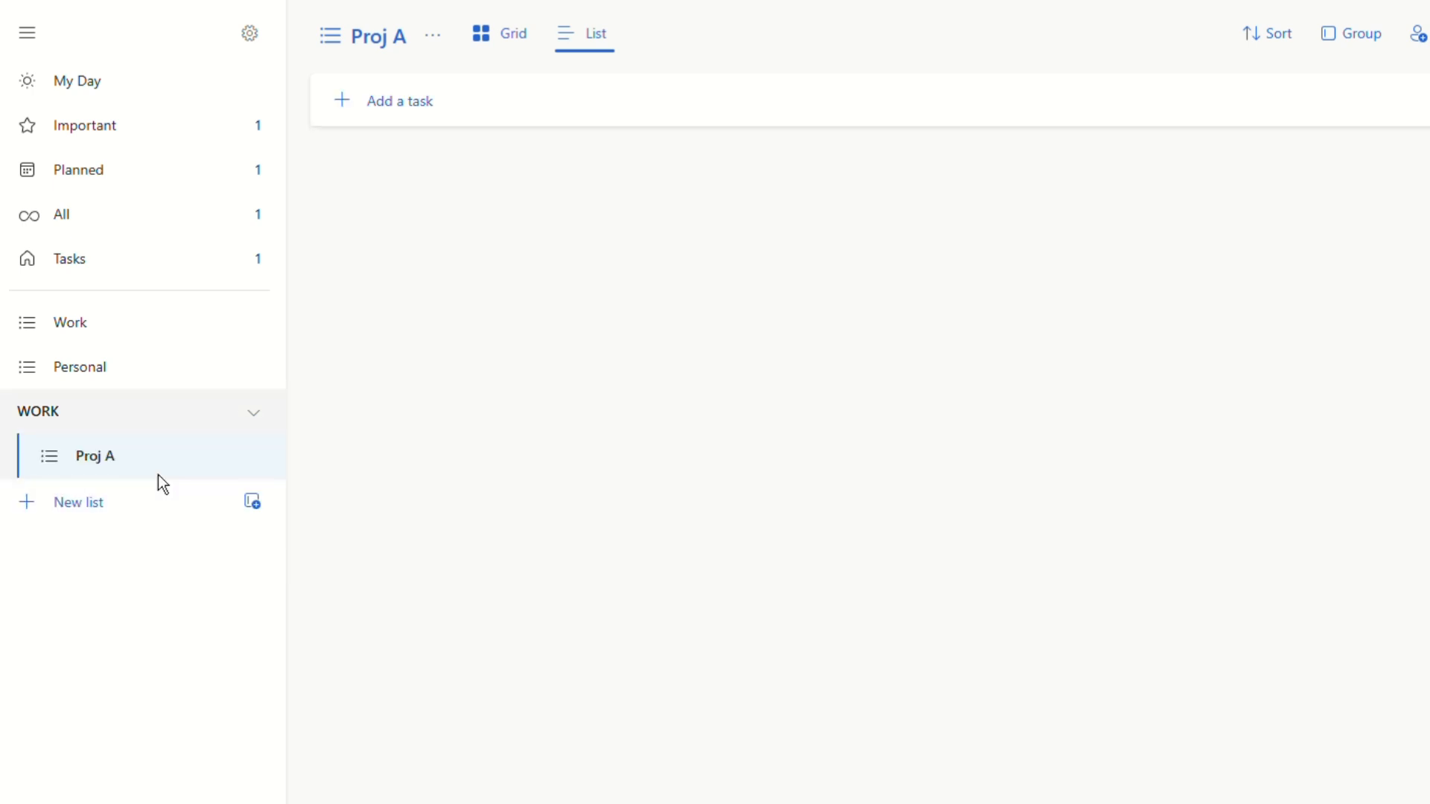
pyautogui.click(100, 326)
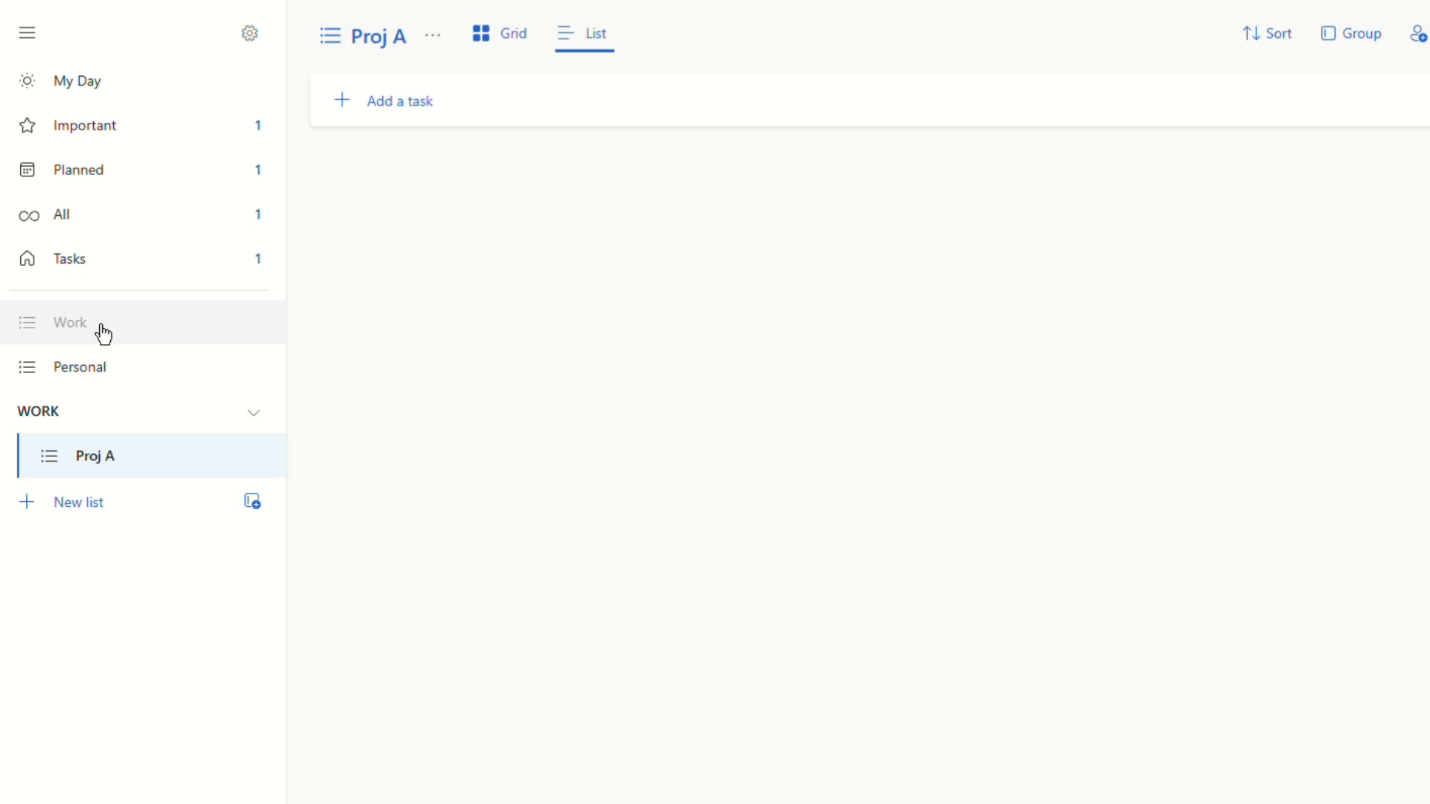
pyautogui.moveTo(103, 336); pyautogui.dragTo(127, 424)
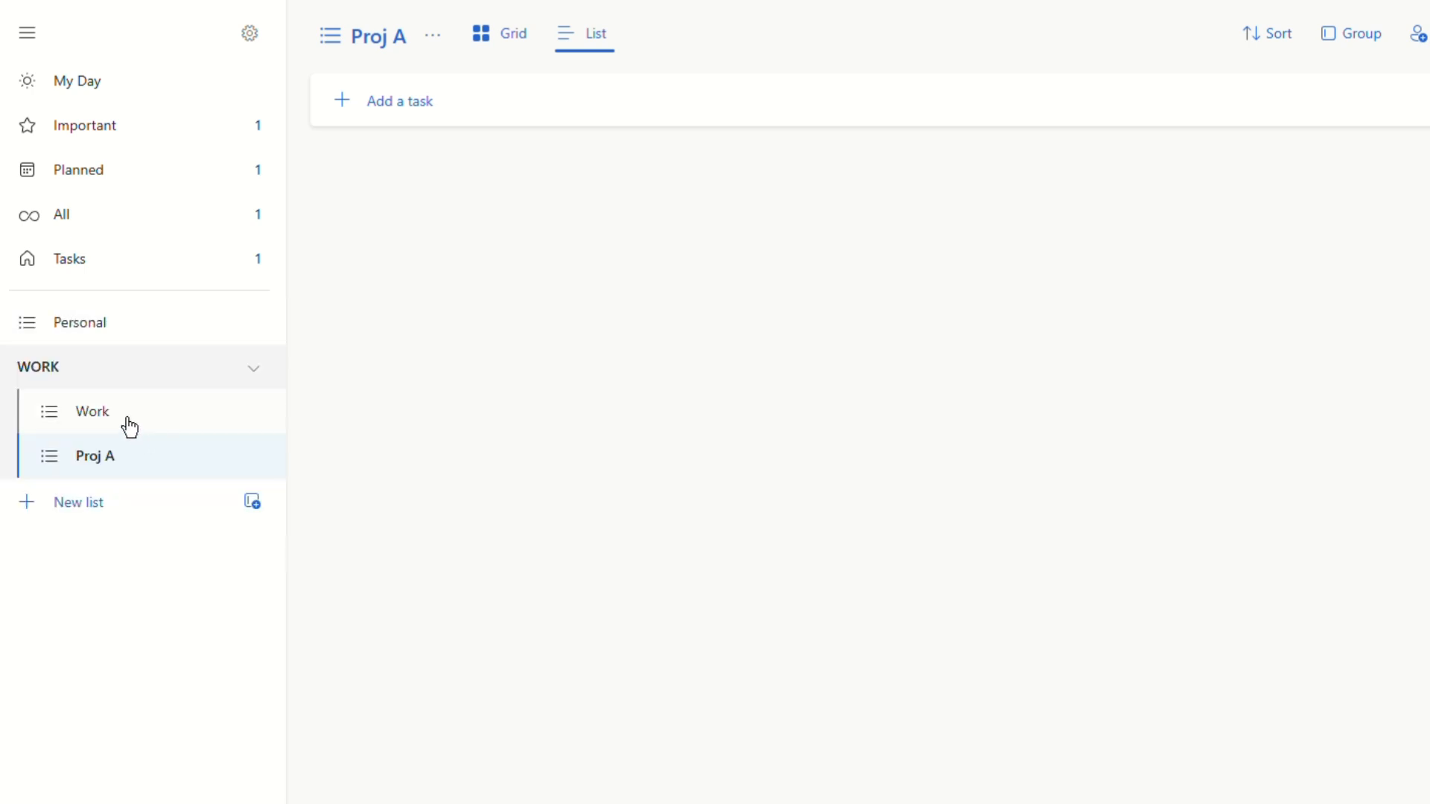
# Step: Rename the Work list inside the WORK group to General
pyautogui.click(111, 418)
pyautogui.click(377, 35)
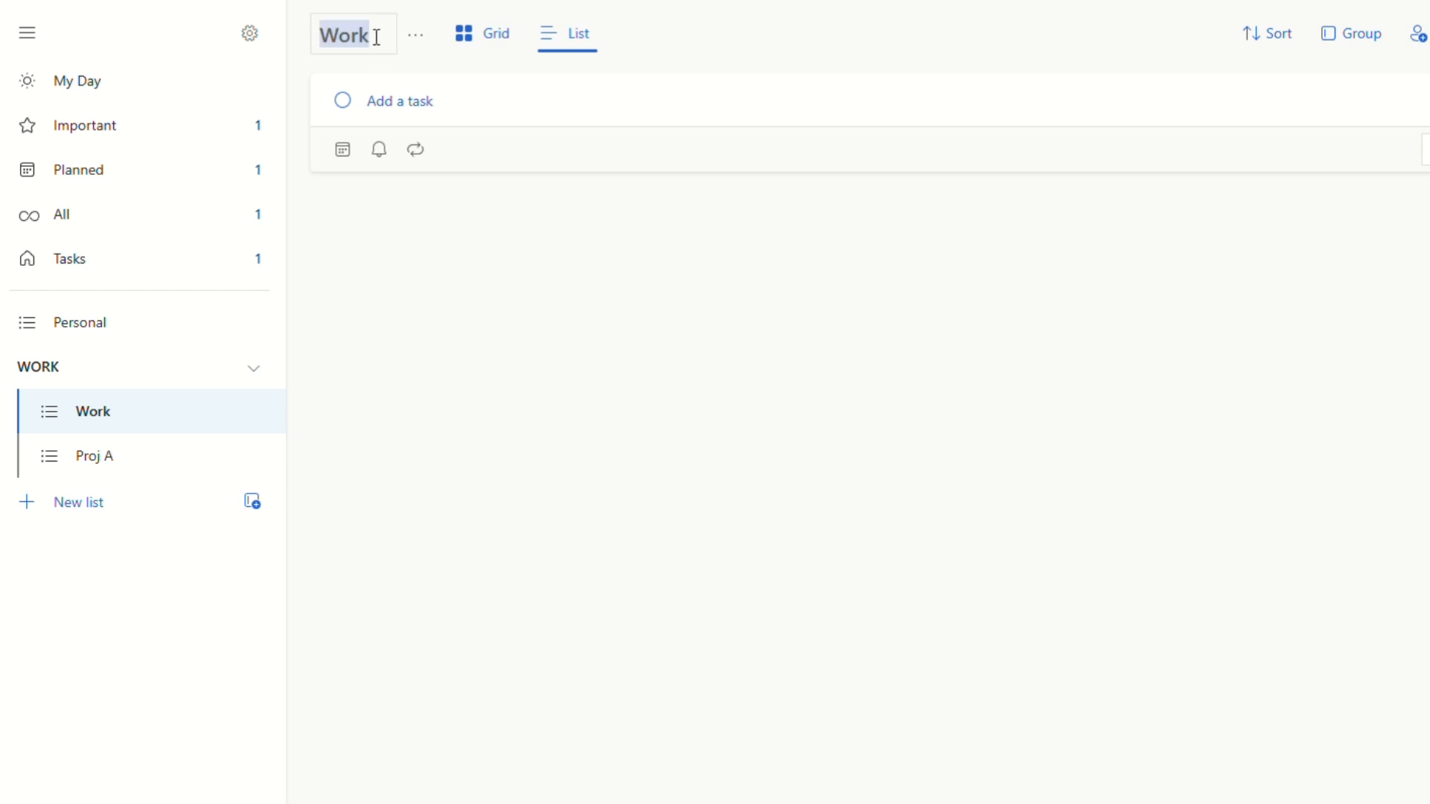
pyautogui.write('G')
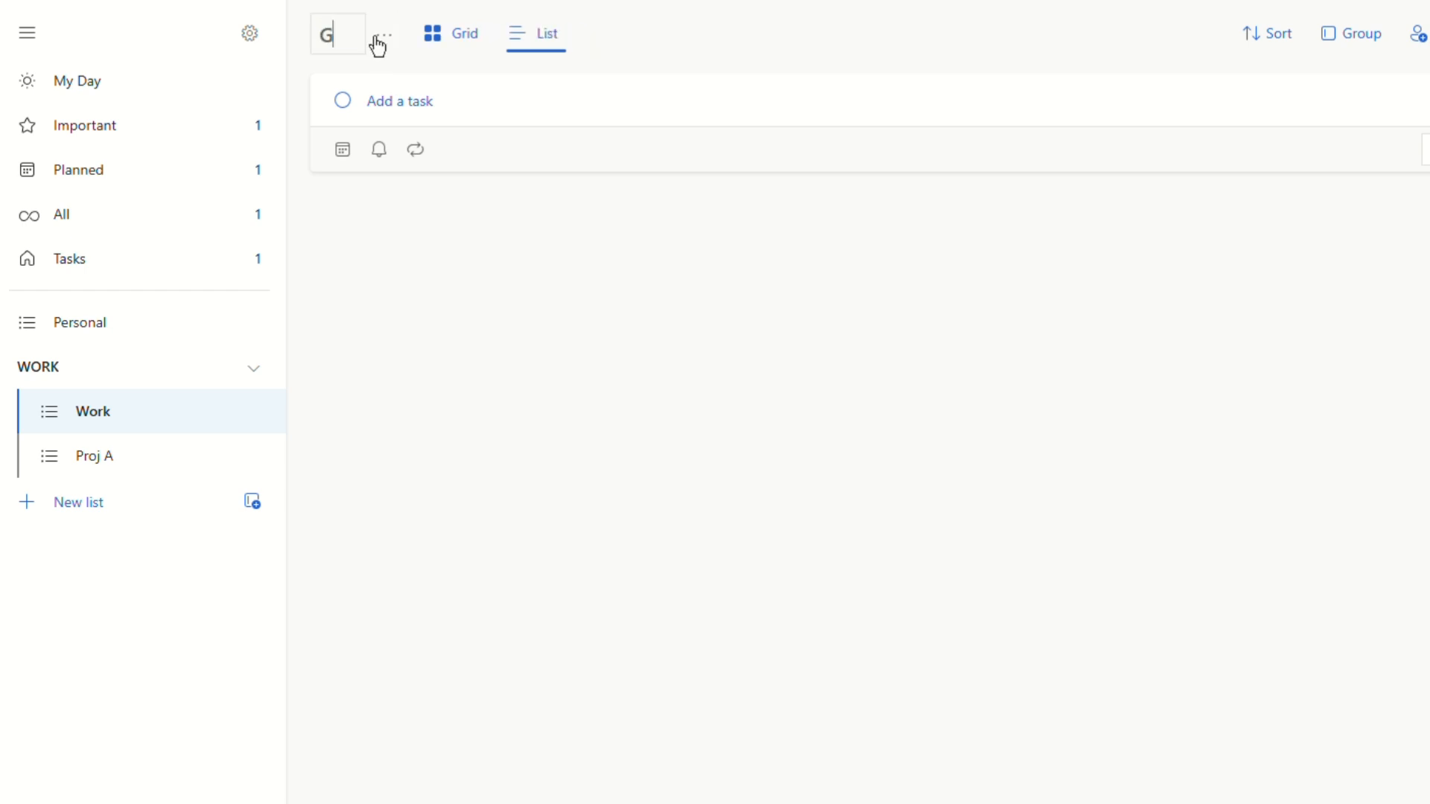
pyautogui.write('Eneral')
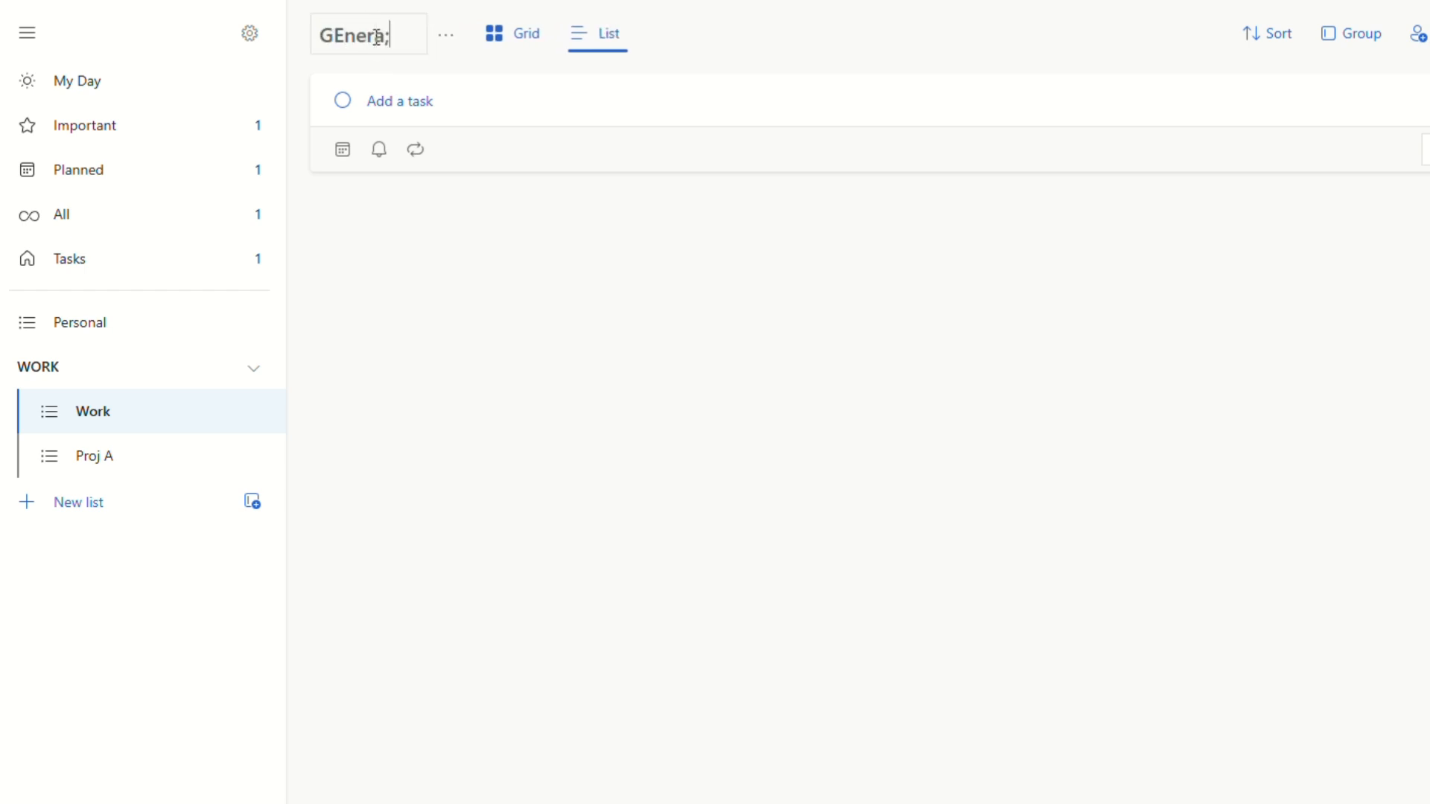
pyautogui.press('BackSpace')
pyautogui.write('l')
pyautogui.press('Left')
pyautogui.press('Left')
pyautogui.press('Left')
pyautogui.press('Left')
pyautogui.press('Left')
pyautogui.press('BackSpace')
pyautogui.write('e')
pyautogui.press('Return')
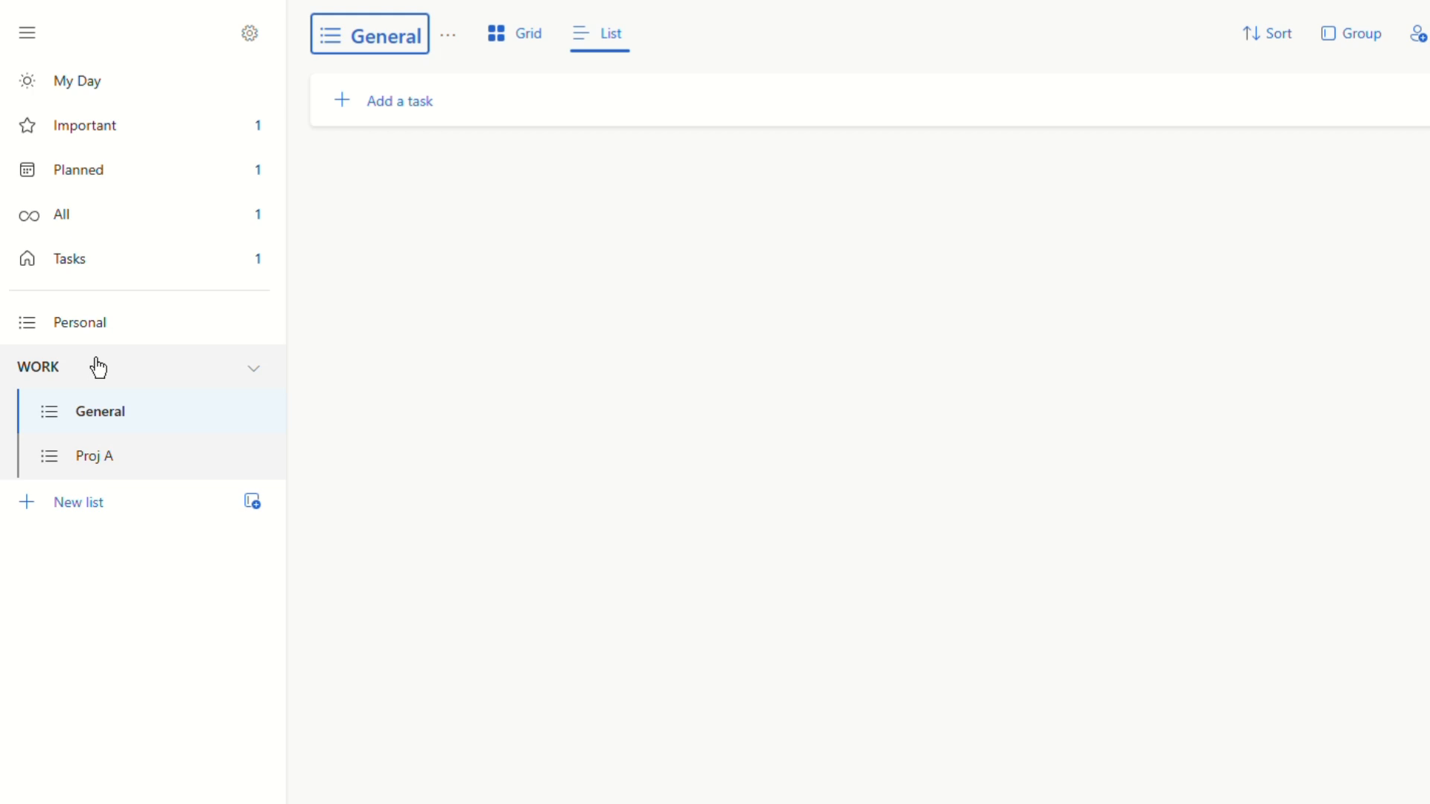
# Step: Add a new list named KPI #1 to the WORK group and place Proj A above it
pyautogui.click(90, 511)
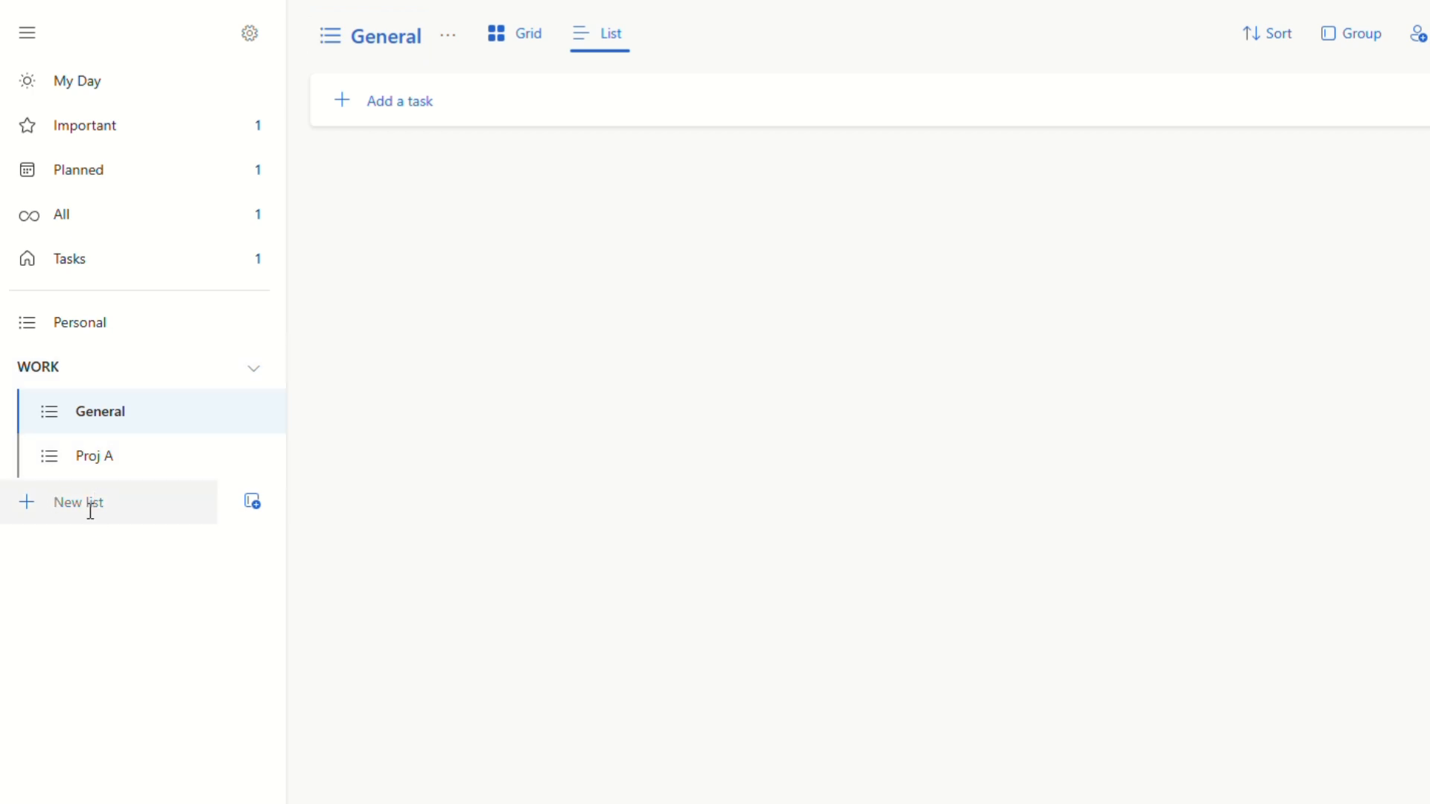
pyautogui.write('KPI #1')
pyautogui.press('Return')
pyautogui.moveTo(93, 509); pyautogui.dragTo(112, 454)
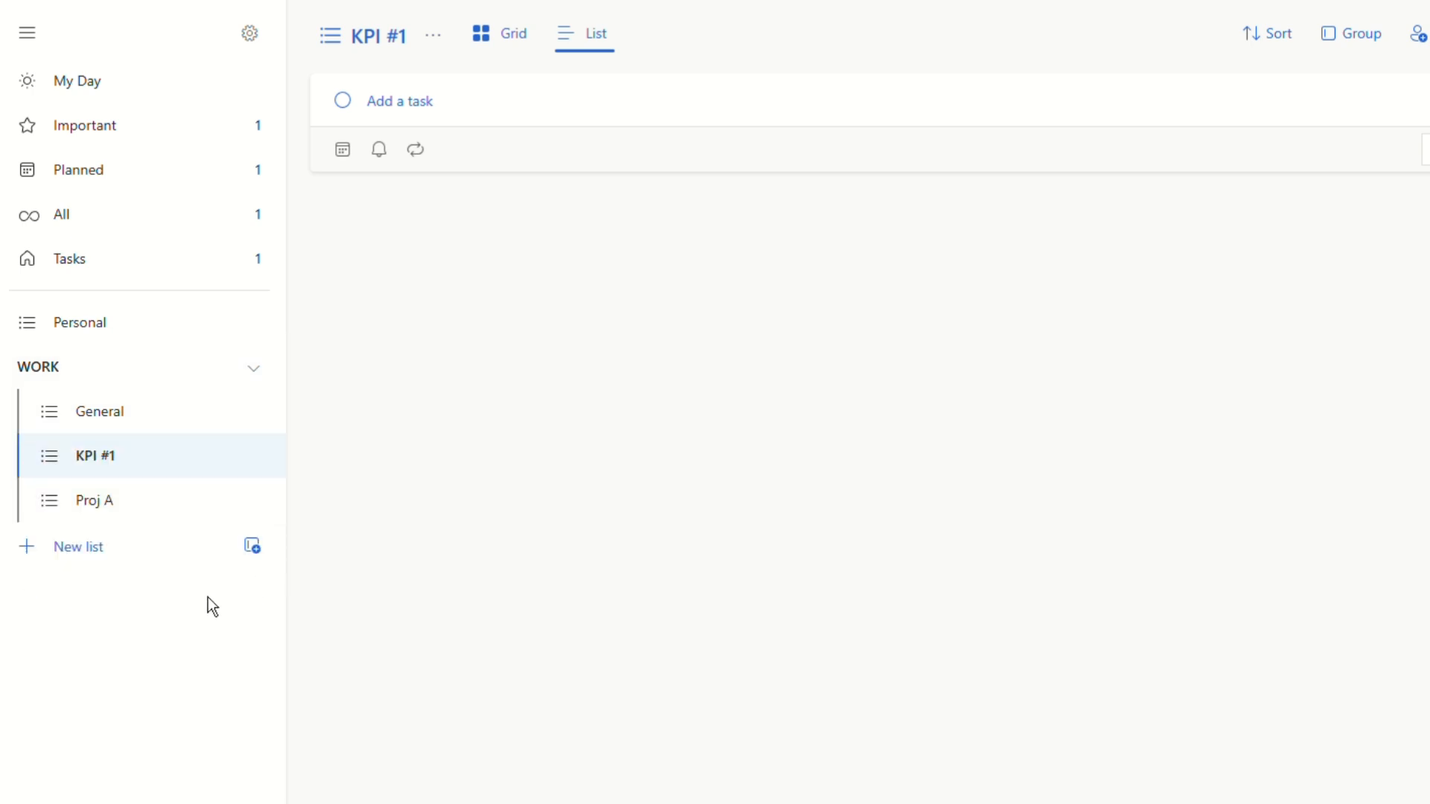
pyautogui.moveTo(112, 511); pyautogui.dragTo(57, 456)
pyautogui.click(113, 506)
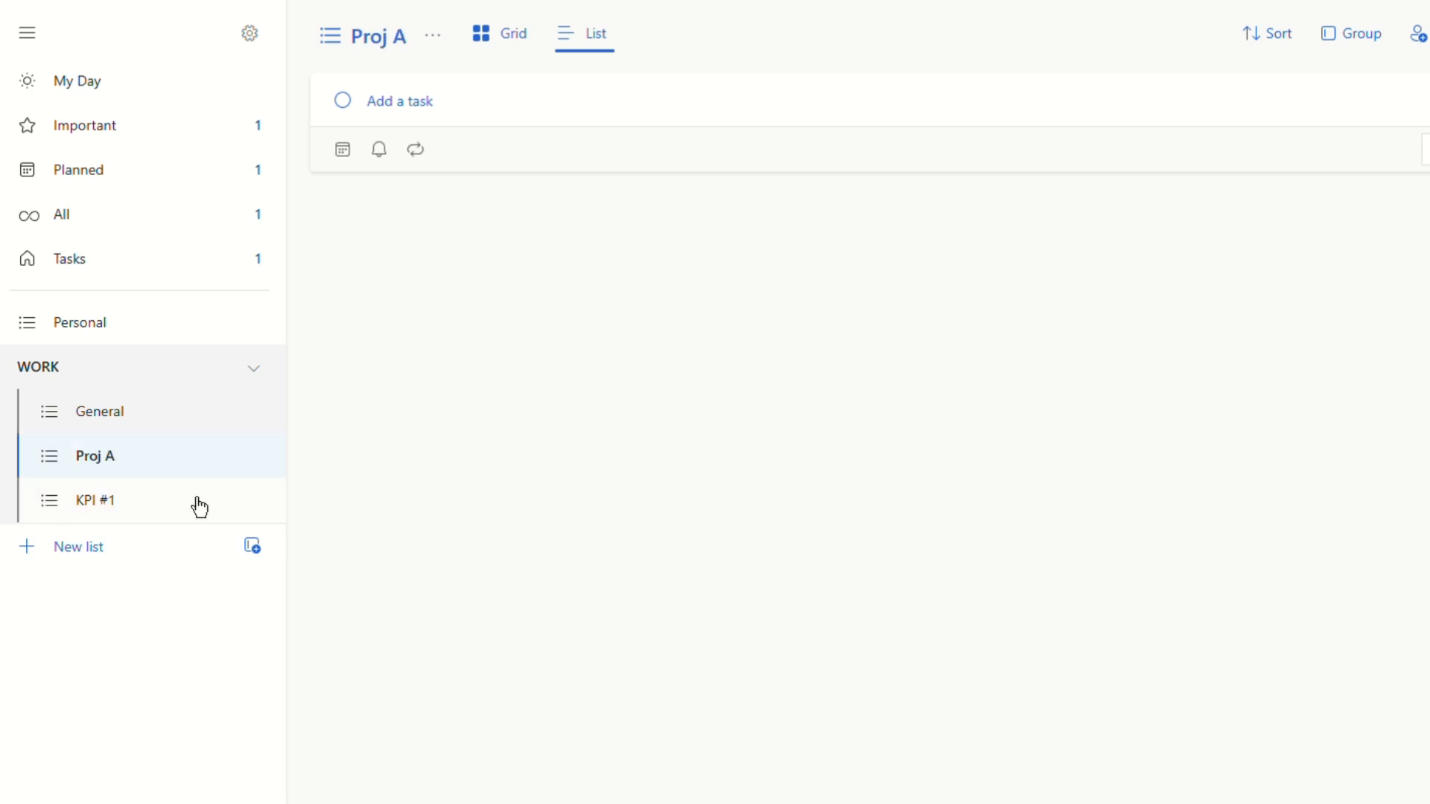
# Step: Create a list group named PERSONAL and move the Personal list into it
pyautogui.click(57, 555)
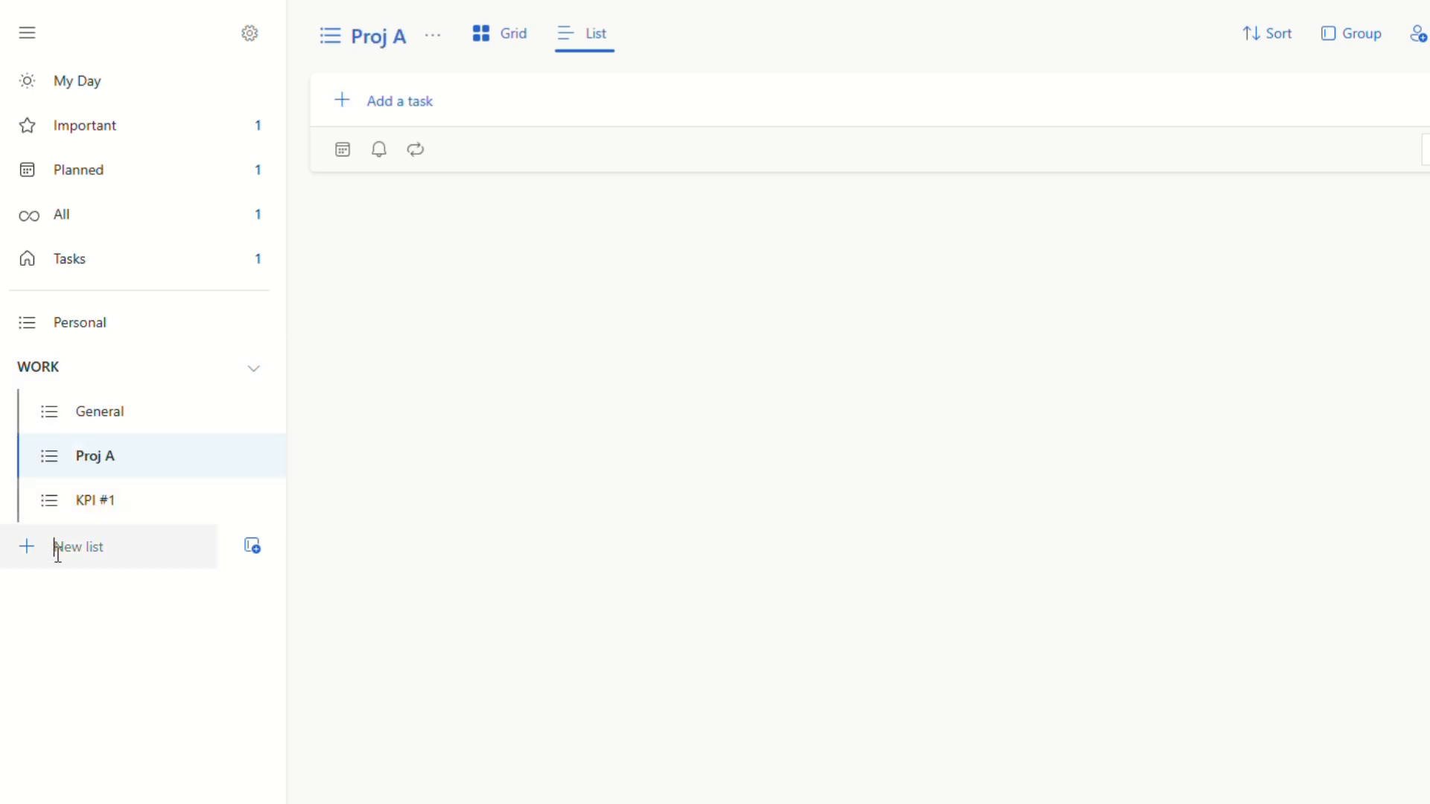
pyautogui.click(260, 548)
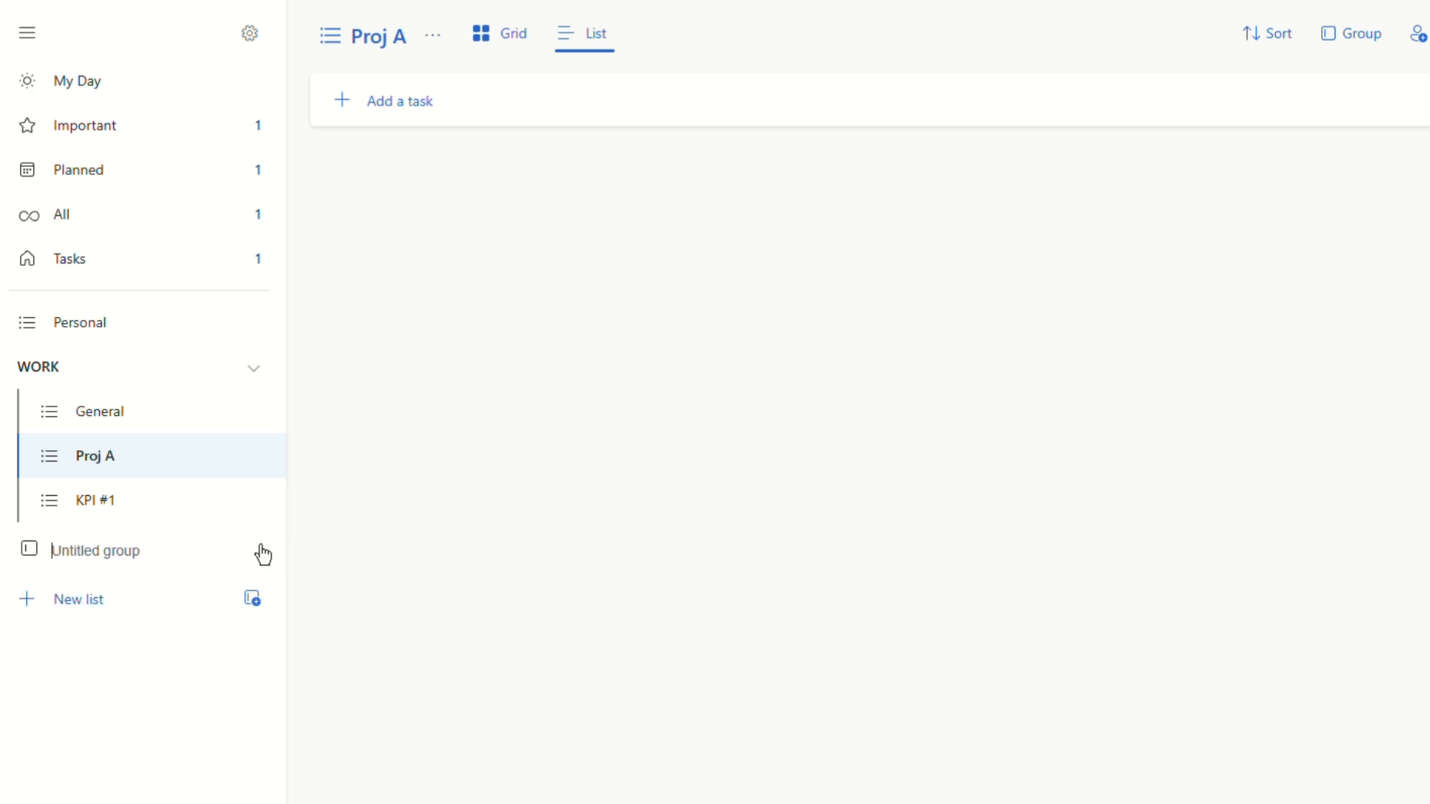
pyautogui.write('PERSONAL')
pyautogui.press('Return')
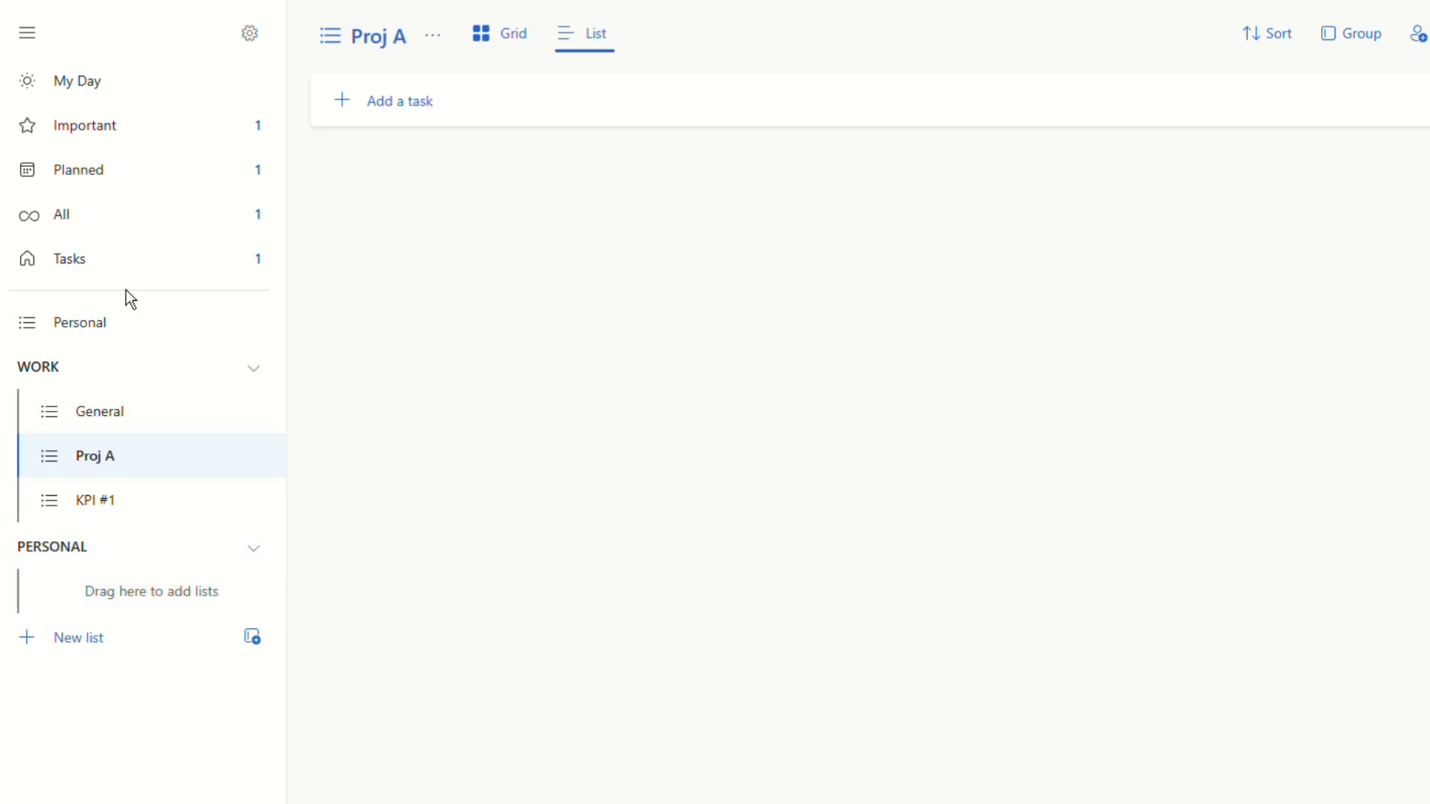
pyautogui.moveTo(119, 322); pyautogui.dragTo(89, 599)
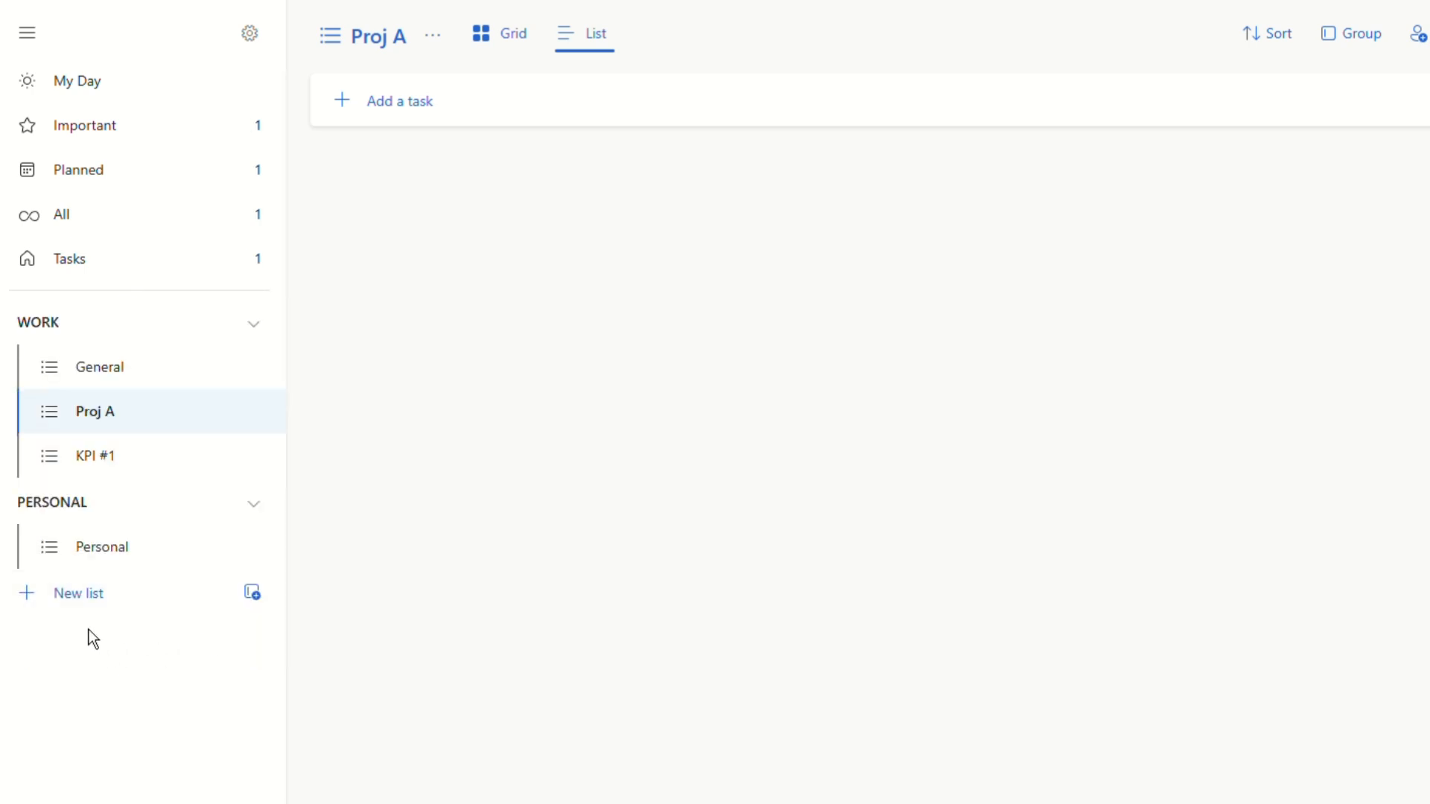
# Step: Add a new list named Health to the PERSONAL group, and collapse the WORK and PERSONAL groups
pyautogui.click(79, 588)
pyautogui.write('Health')
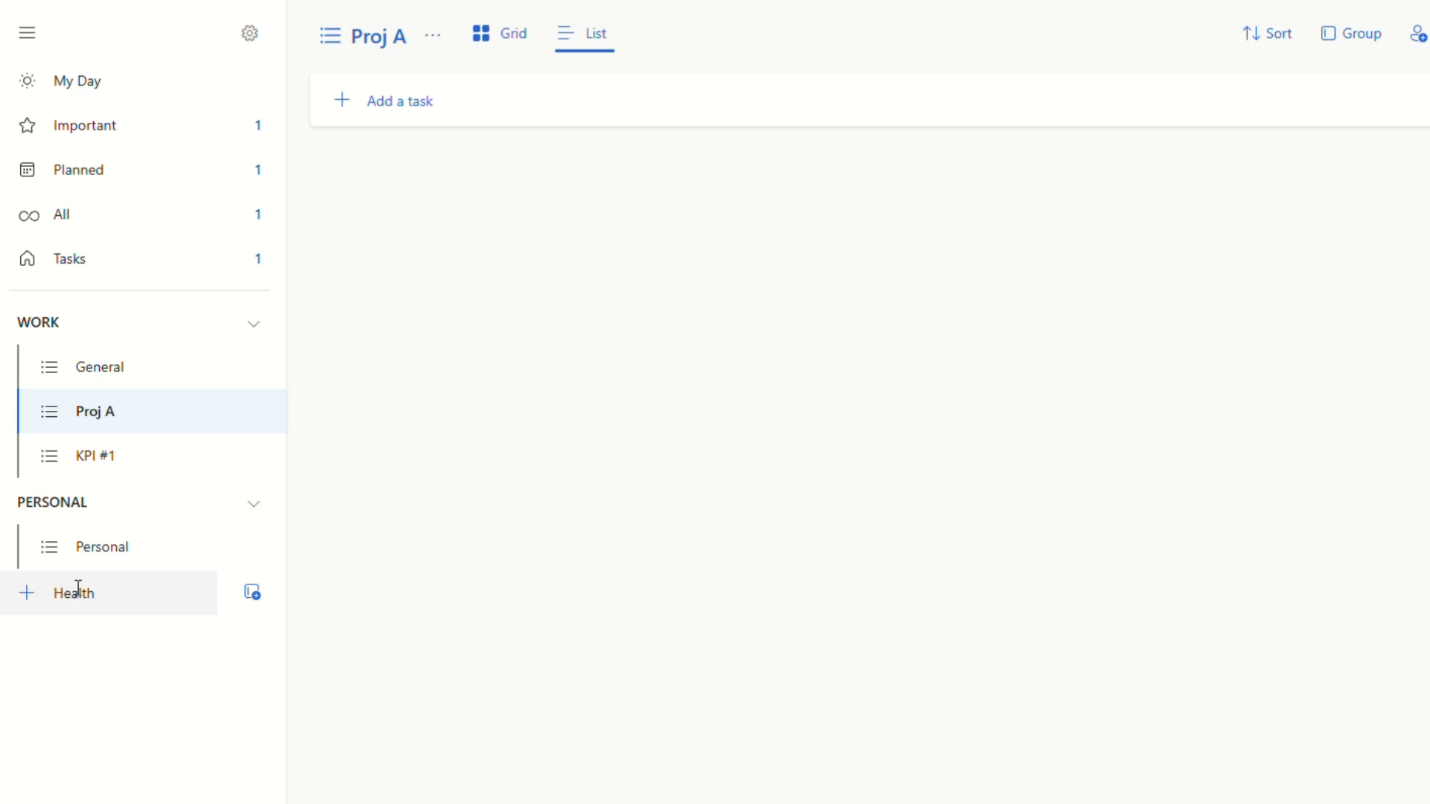
pyautogui.press('Return')
pyautogui.moveTo(87, 600); pyautogui.dragTo(105, 564)
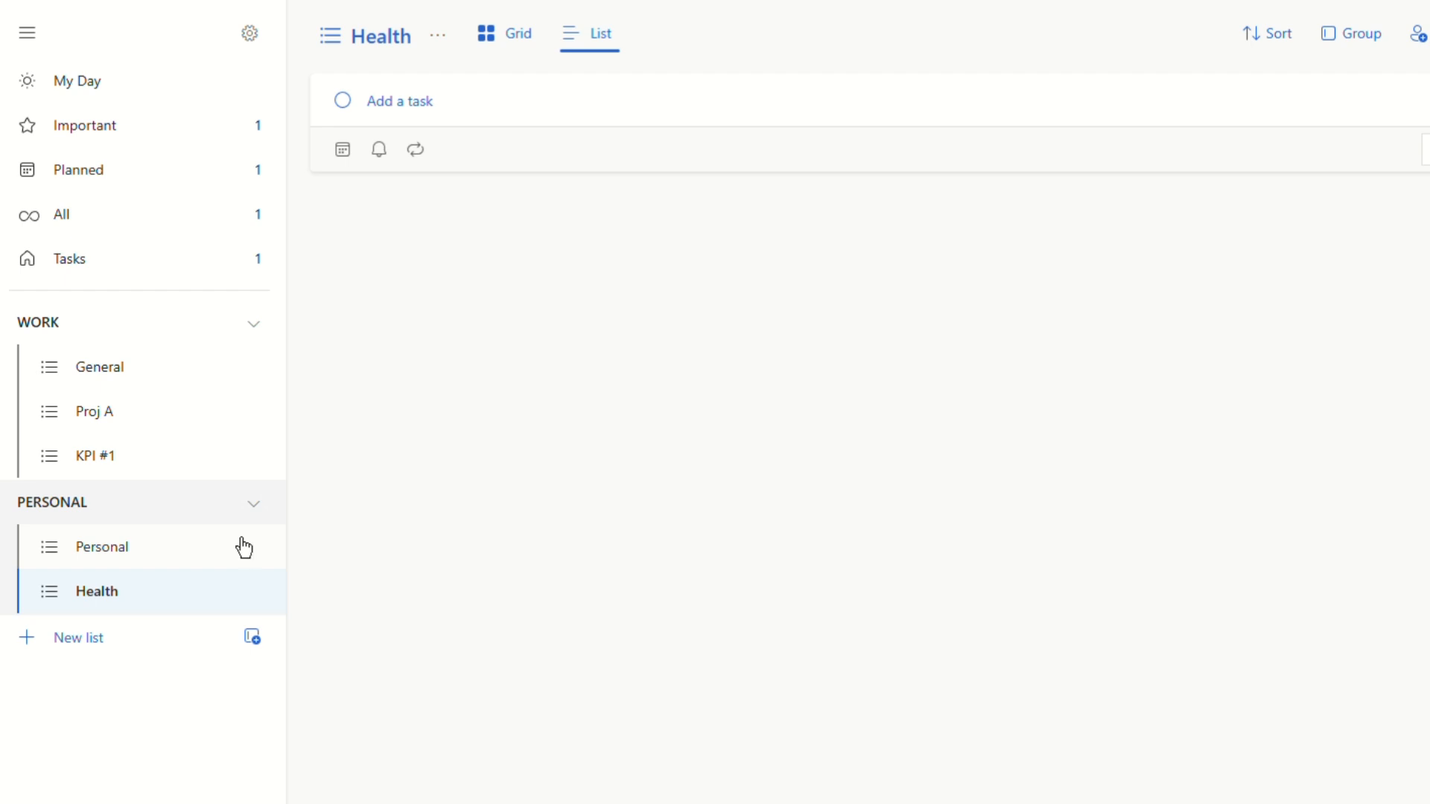
pyautogui.click(252, 325)
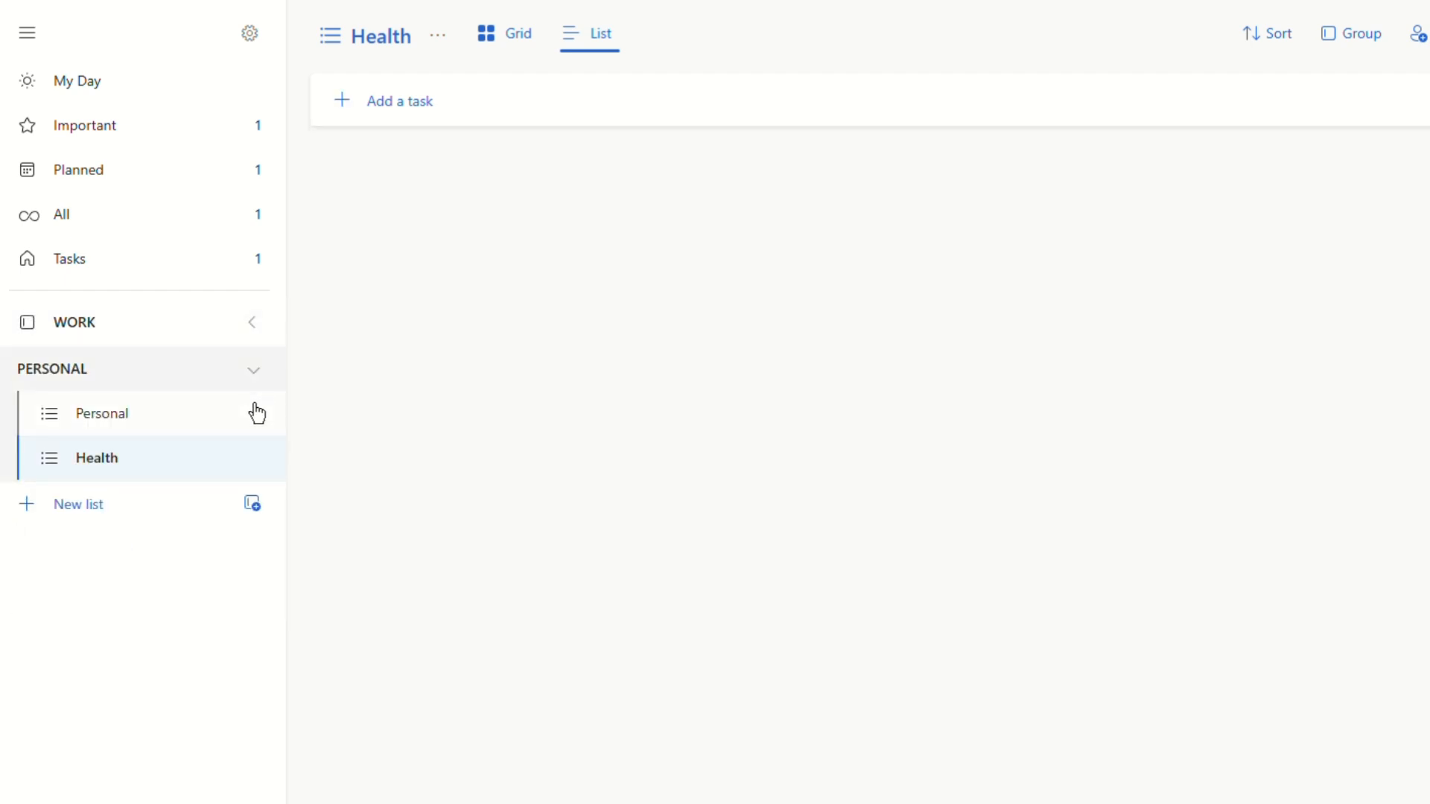
pyautogui.click(254, 371)
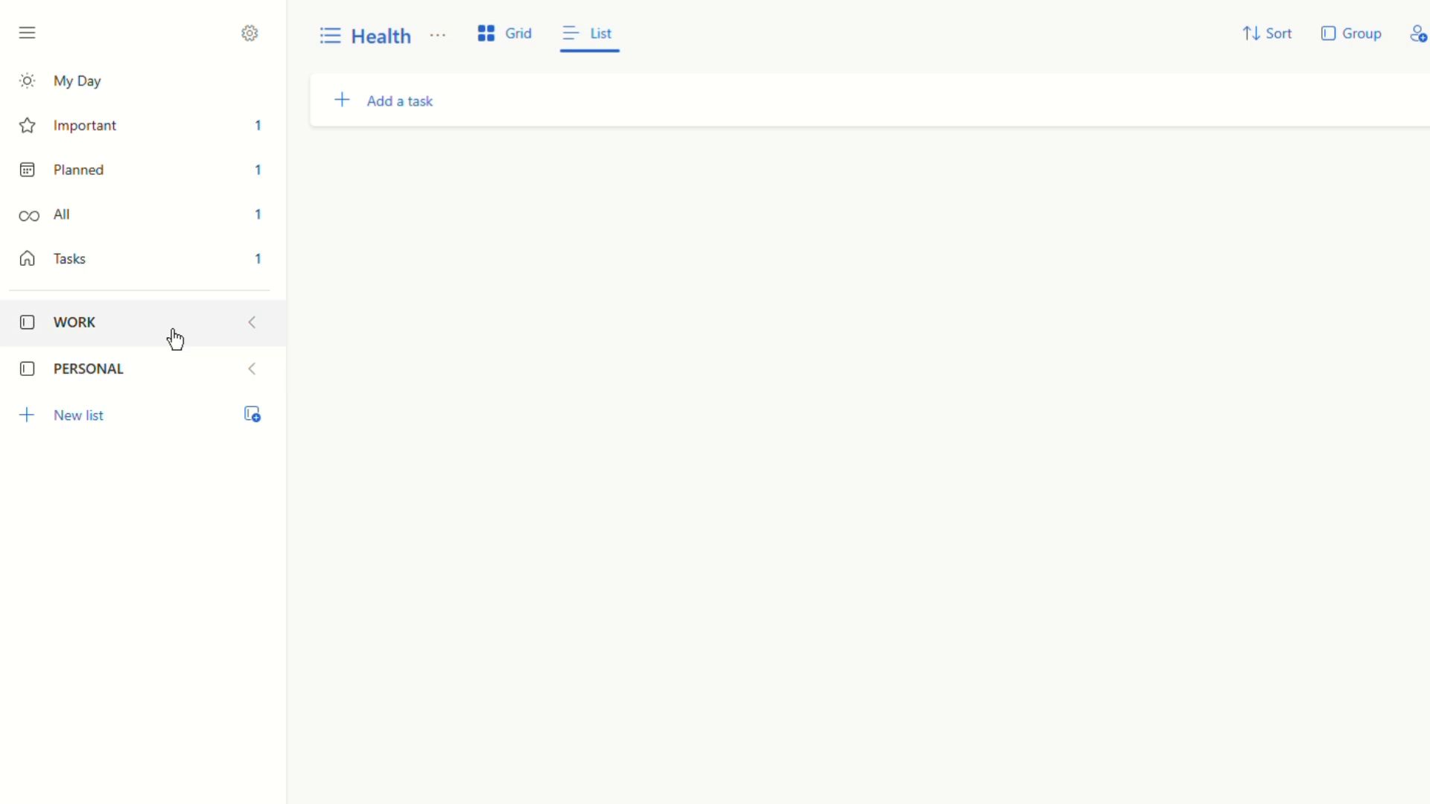
# Step: Create an ungrouped list named Travel Checklist
pyautogui.click(81, 417)
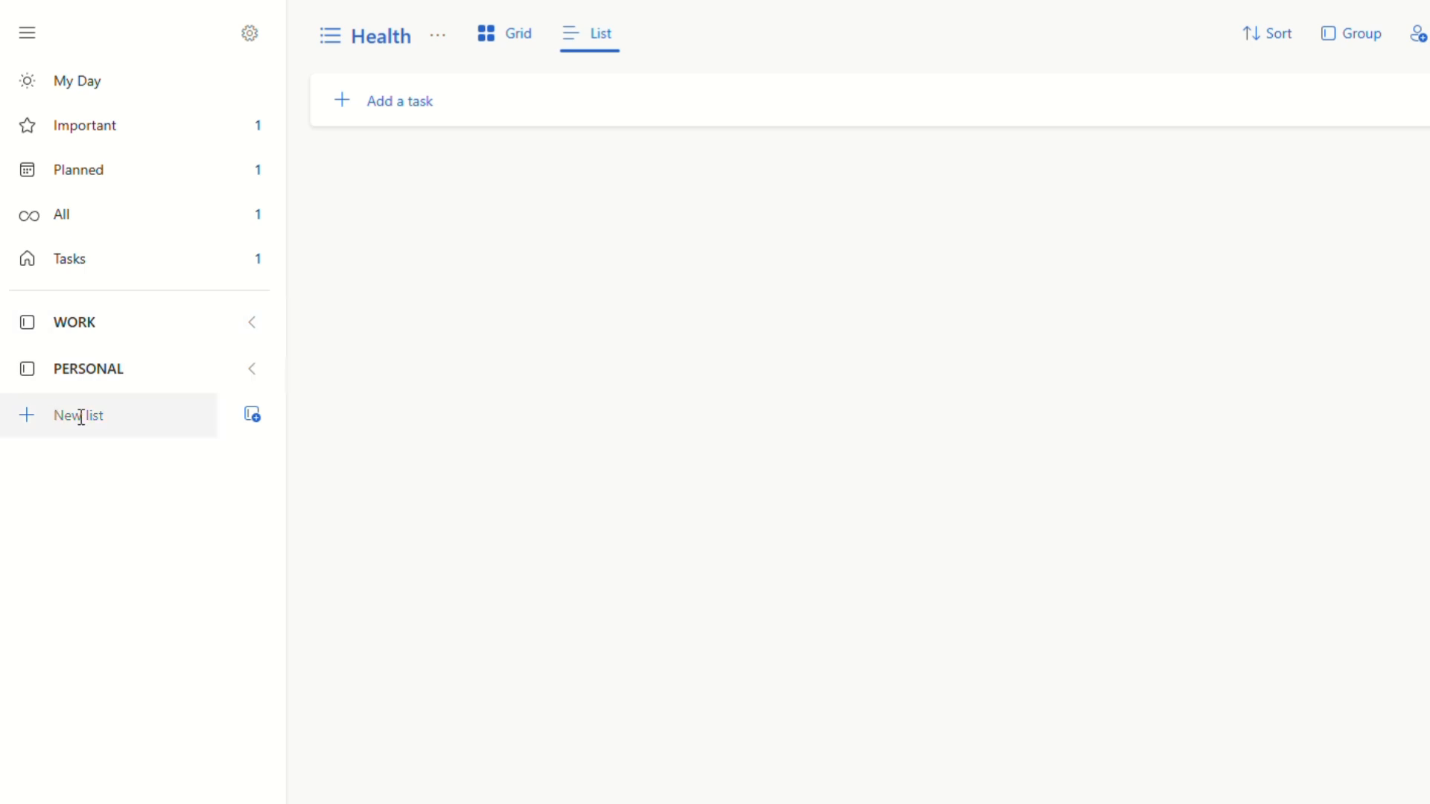
pyautogui.write('Checklist')
pyautogui.press('Left')
pyautogui.press('Left')
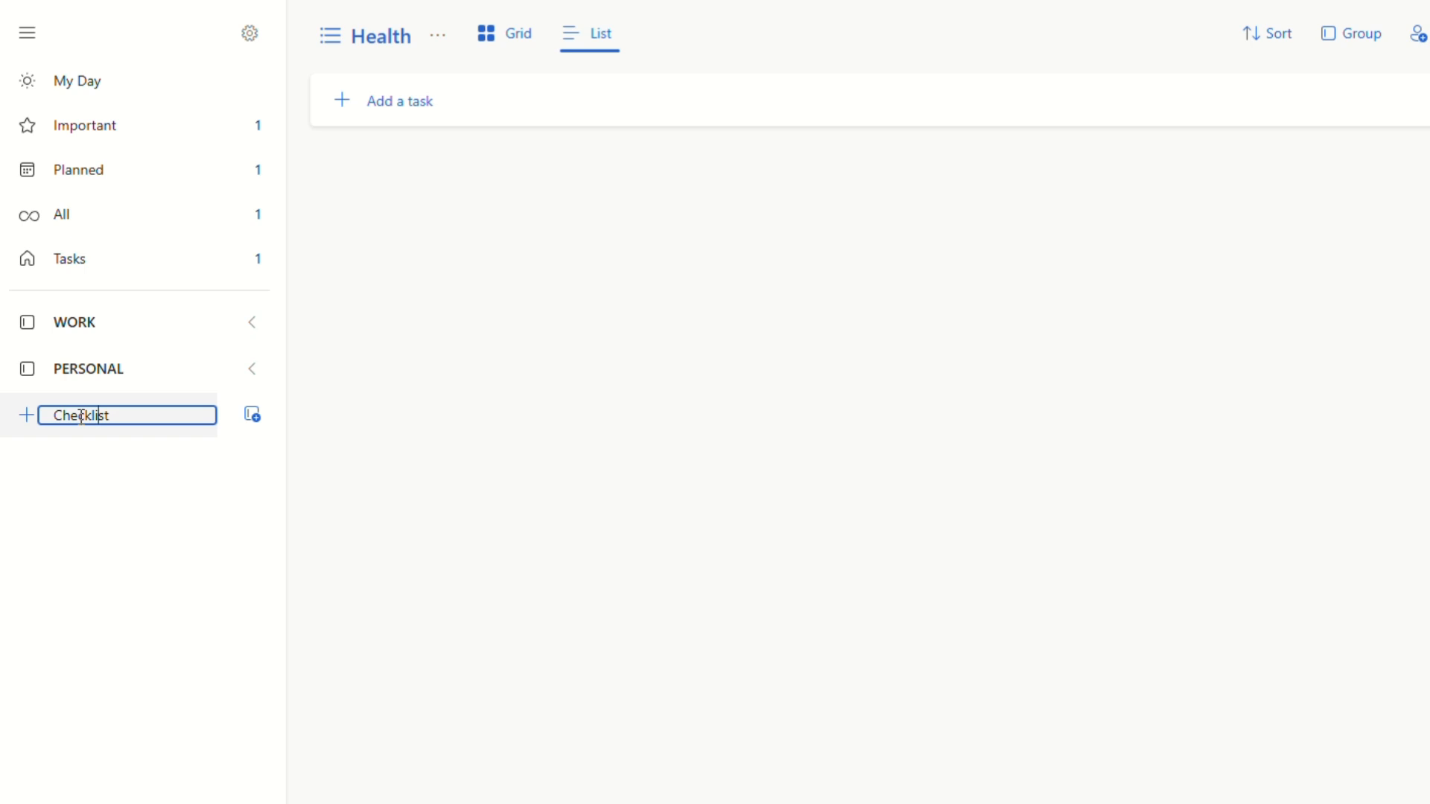
pyautogui.click(135, 413)
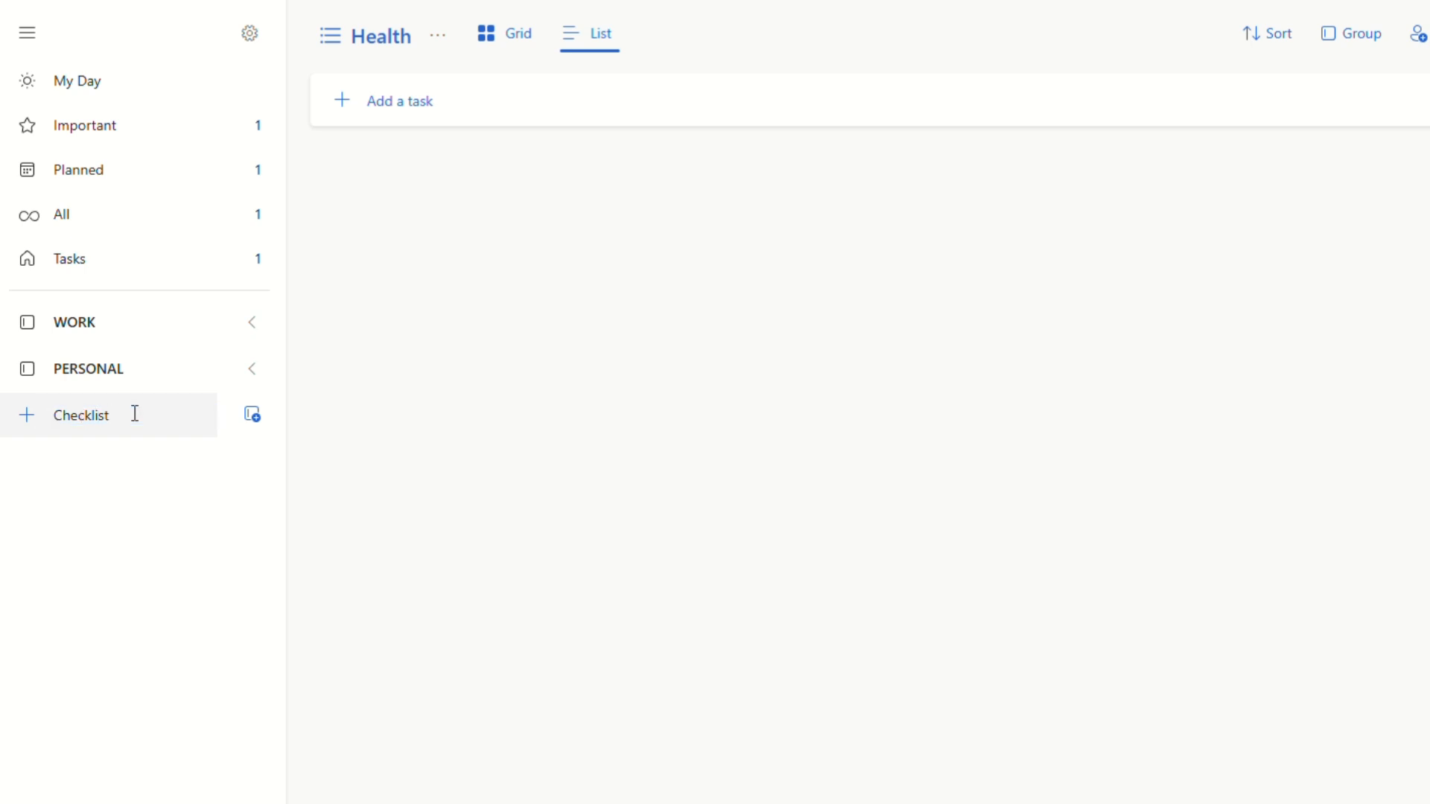
pyautogui.press('Left')
pyautogui.press('Left')
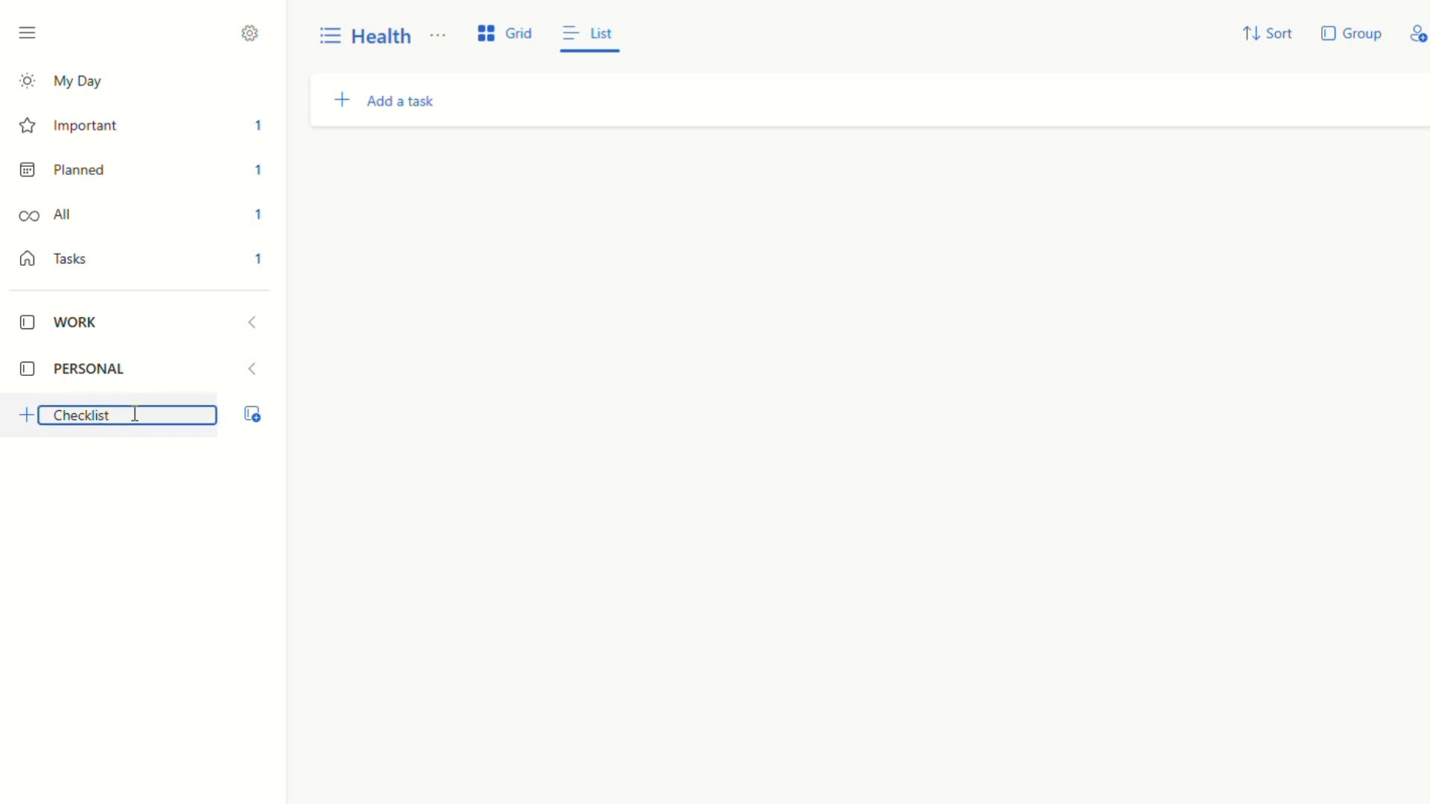
pyautogui.write('Travel')
pyautogui.press('Return')
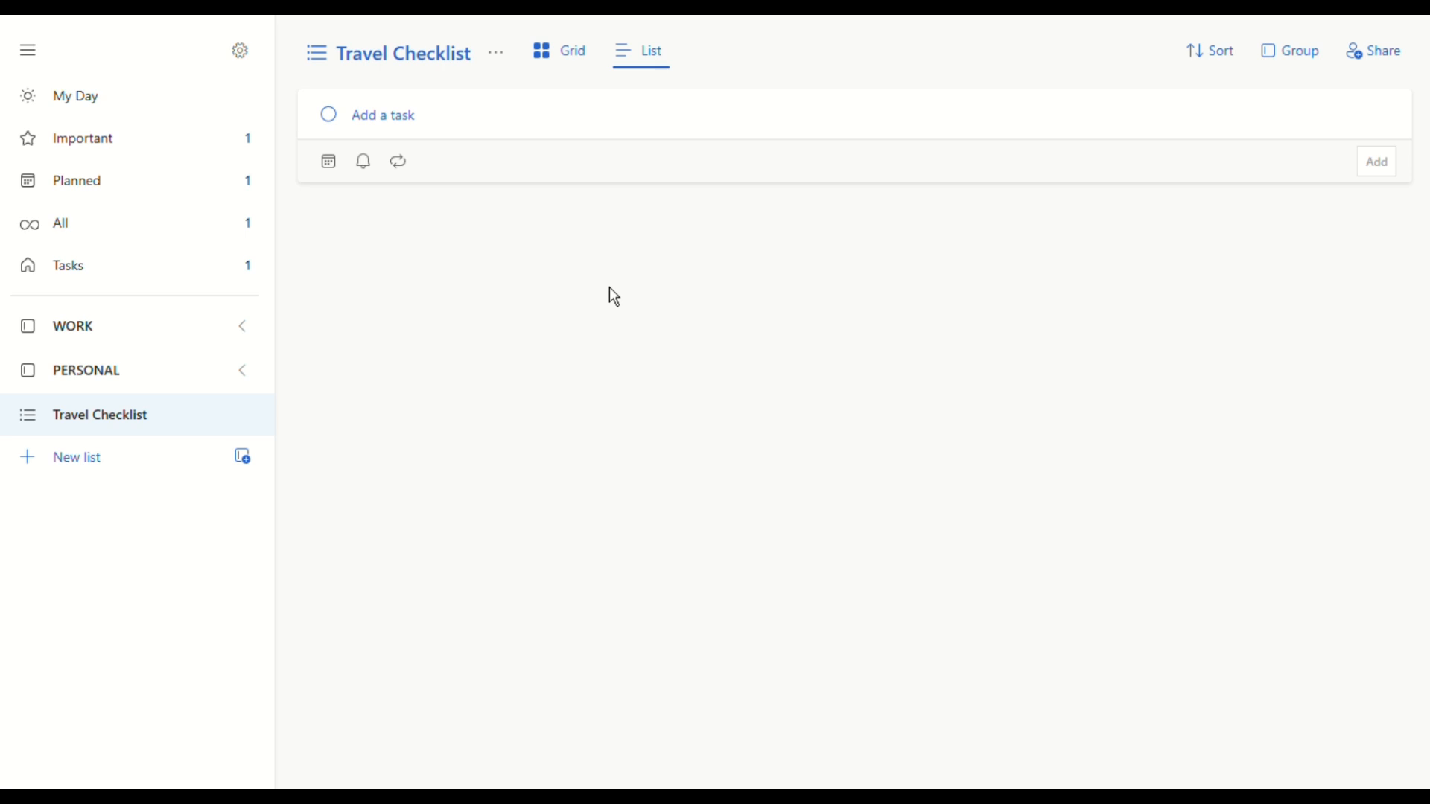
# Step: Add the tasks "contact travel agent" and "research" to the Travel Checklist list
pyautogui.click(457, 112)
pyautogui.write('contact travel agent')
pyautogui.press('Return')
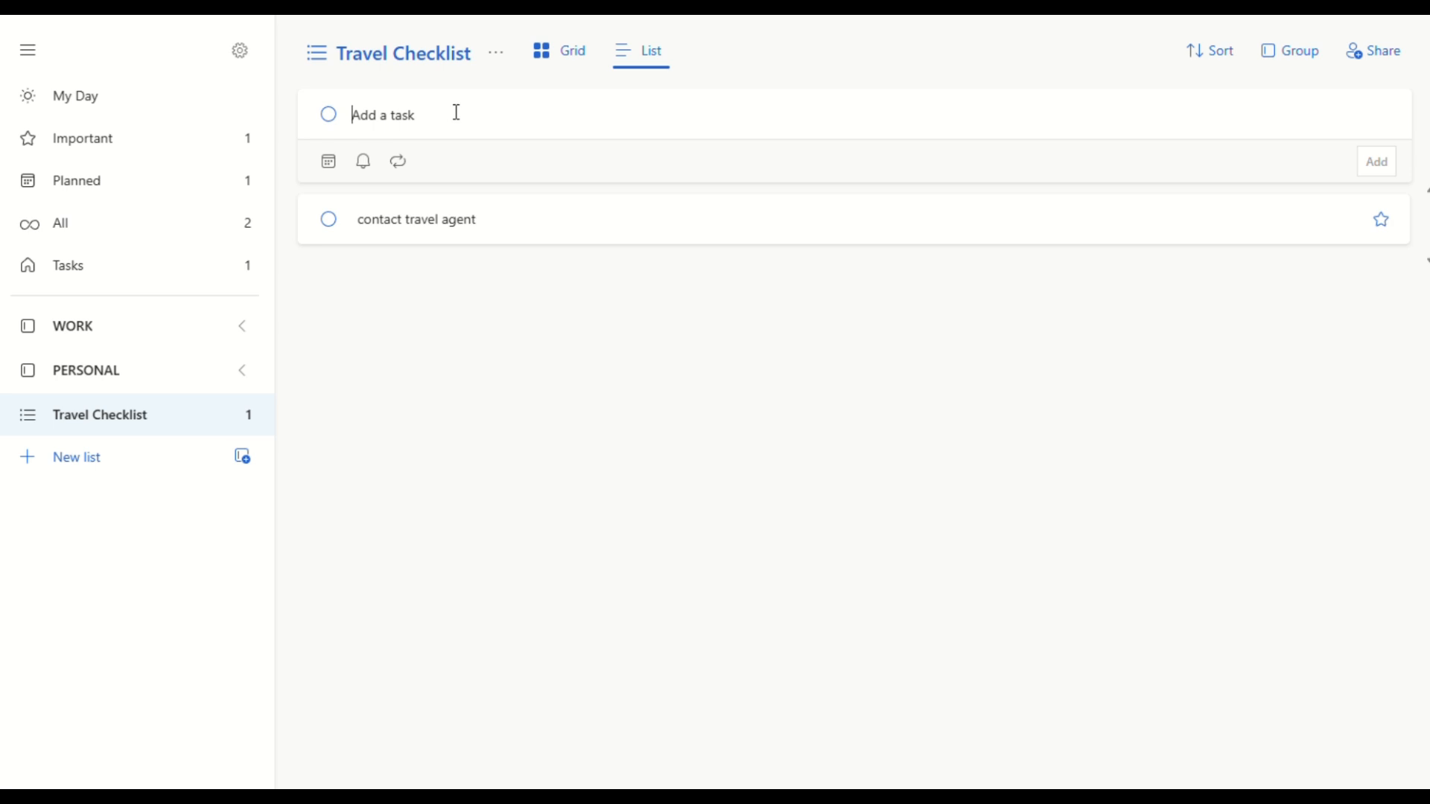
pyautogui.write('research')
pyautogui.press('Return')
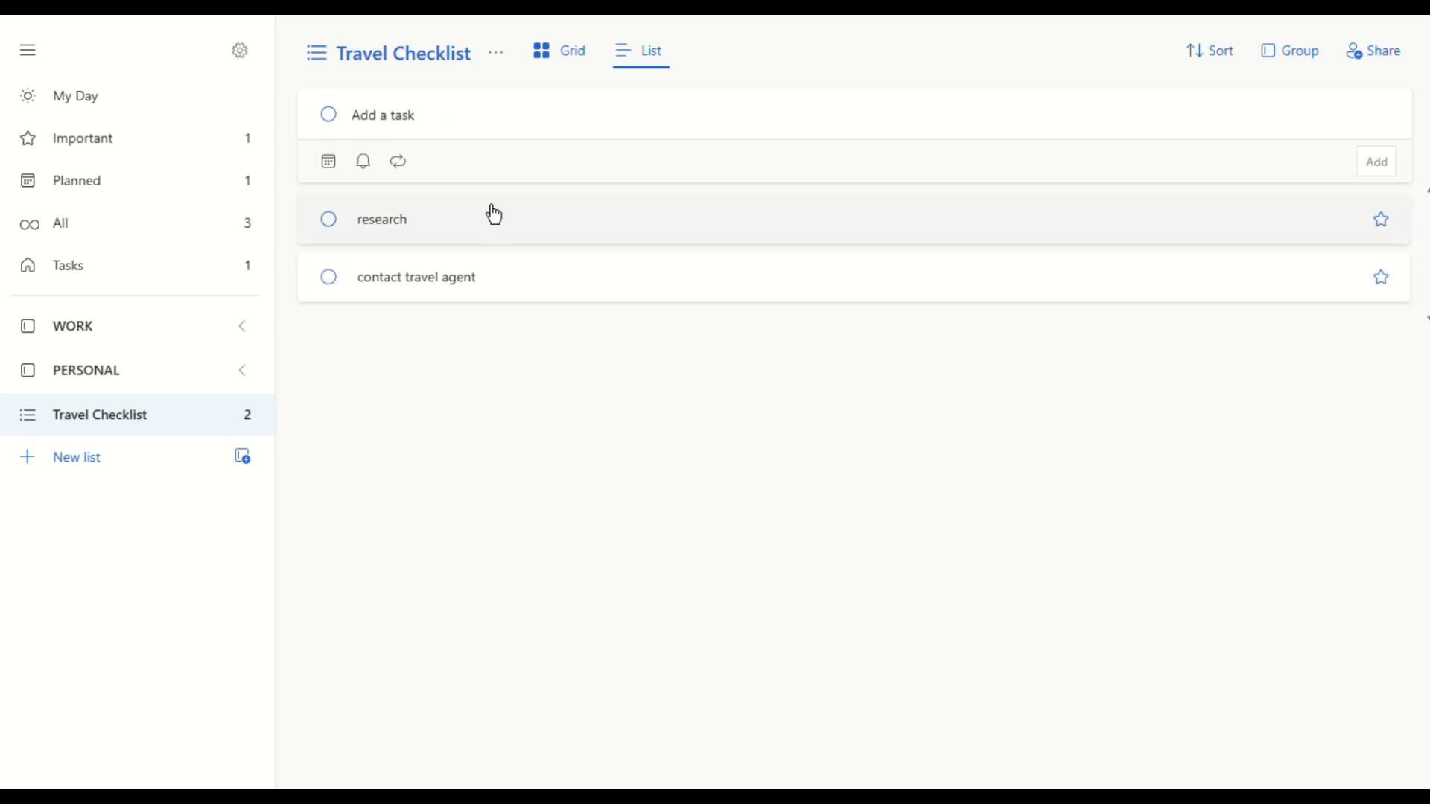
# Step: Add the task "meeting on 15 May 2025" to the General list in the WORK group
pyautogui.click(142, 326)
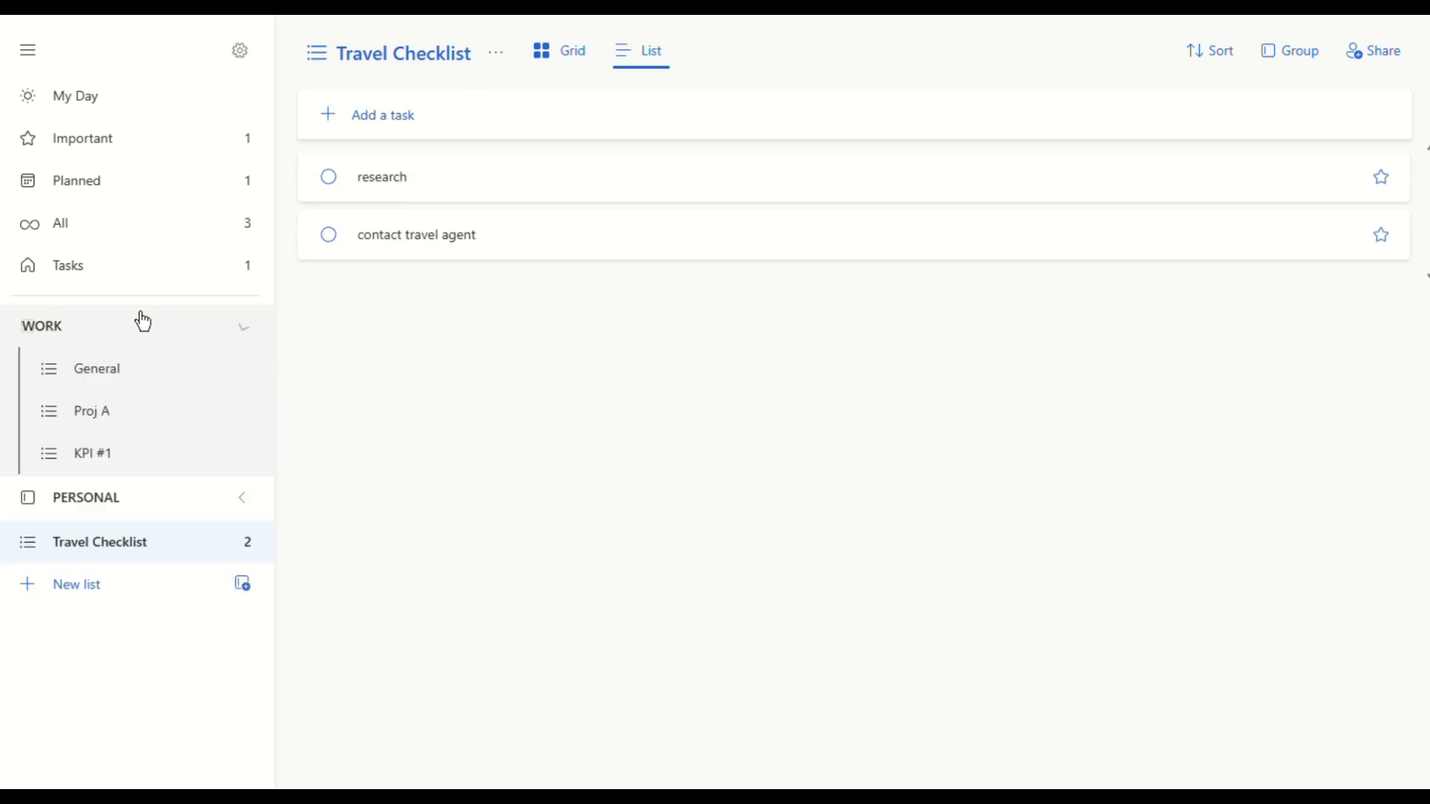
pyautogui.click(135, 370)
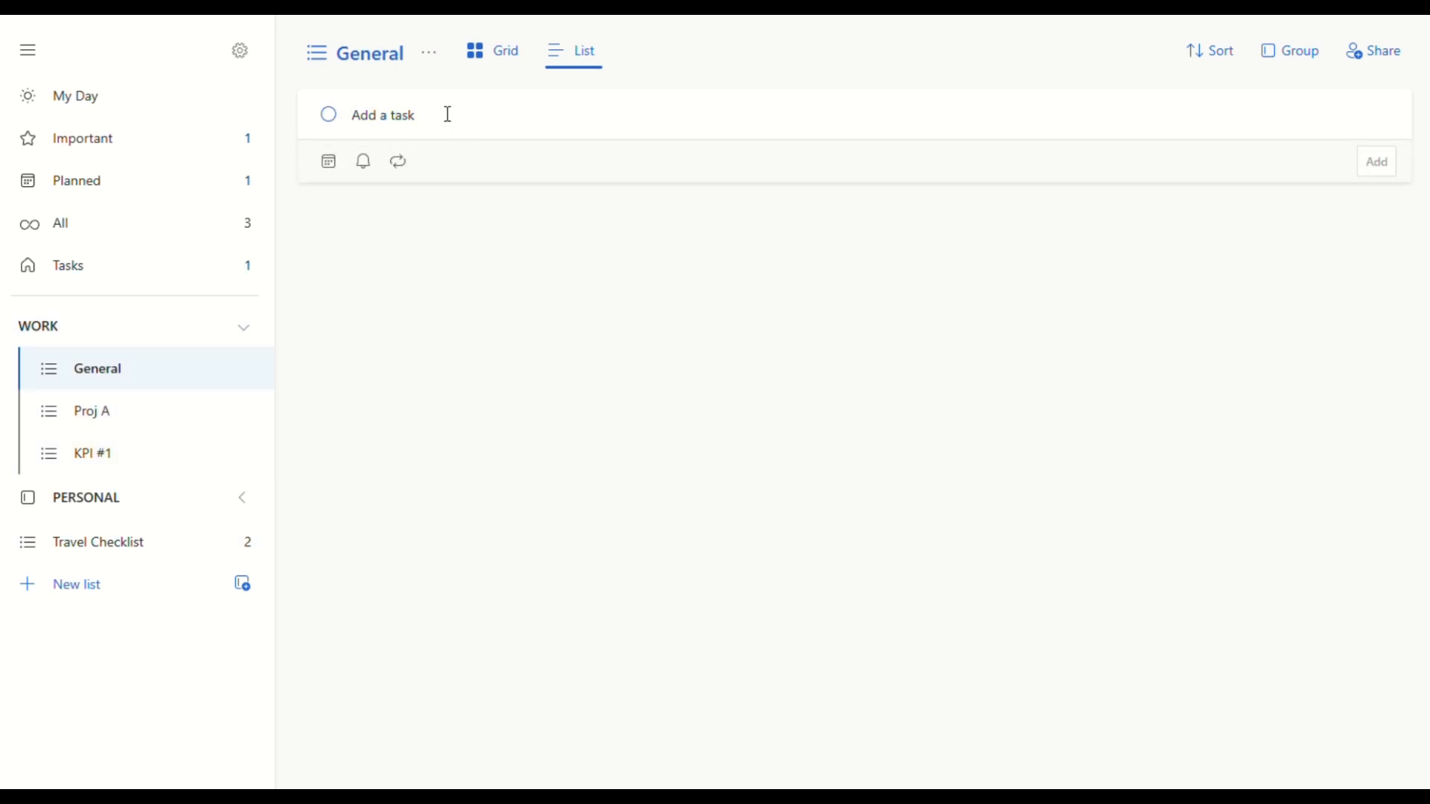
pyautogui.write('meeting on 15 May 2025')
pyautogui.press('Return')
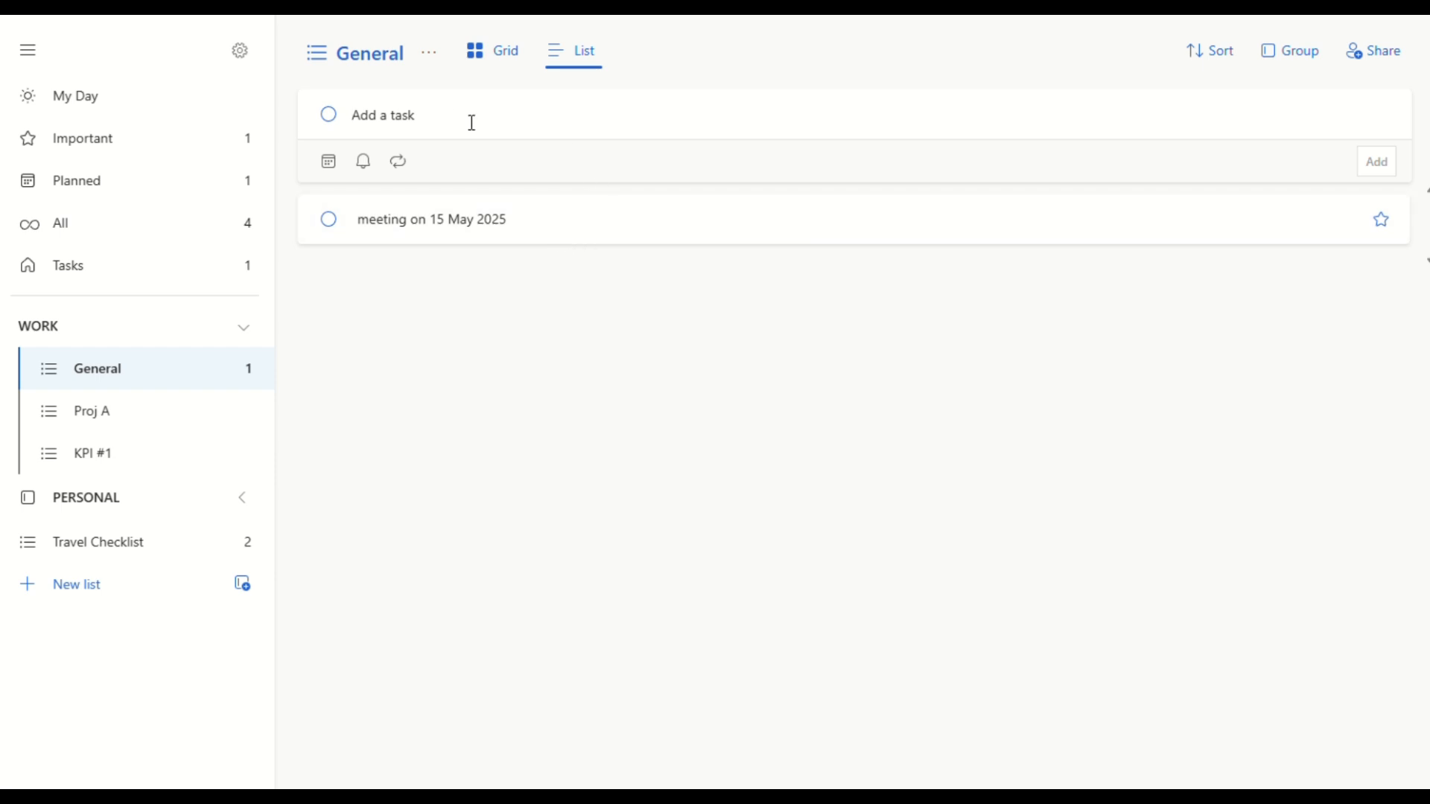
# Step: Rename the Personal list inside the PERSONAL group to Shopping
pyautogui.click(239, 501)
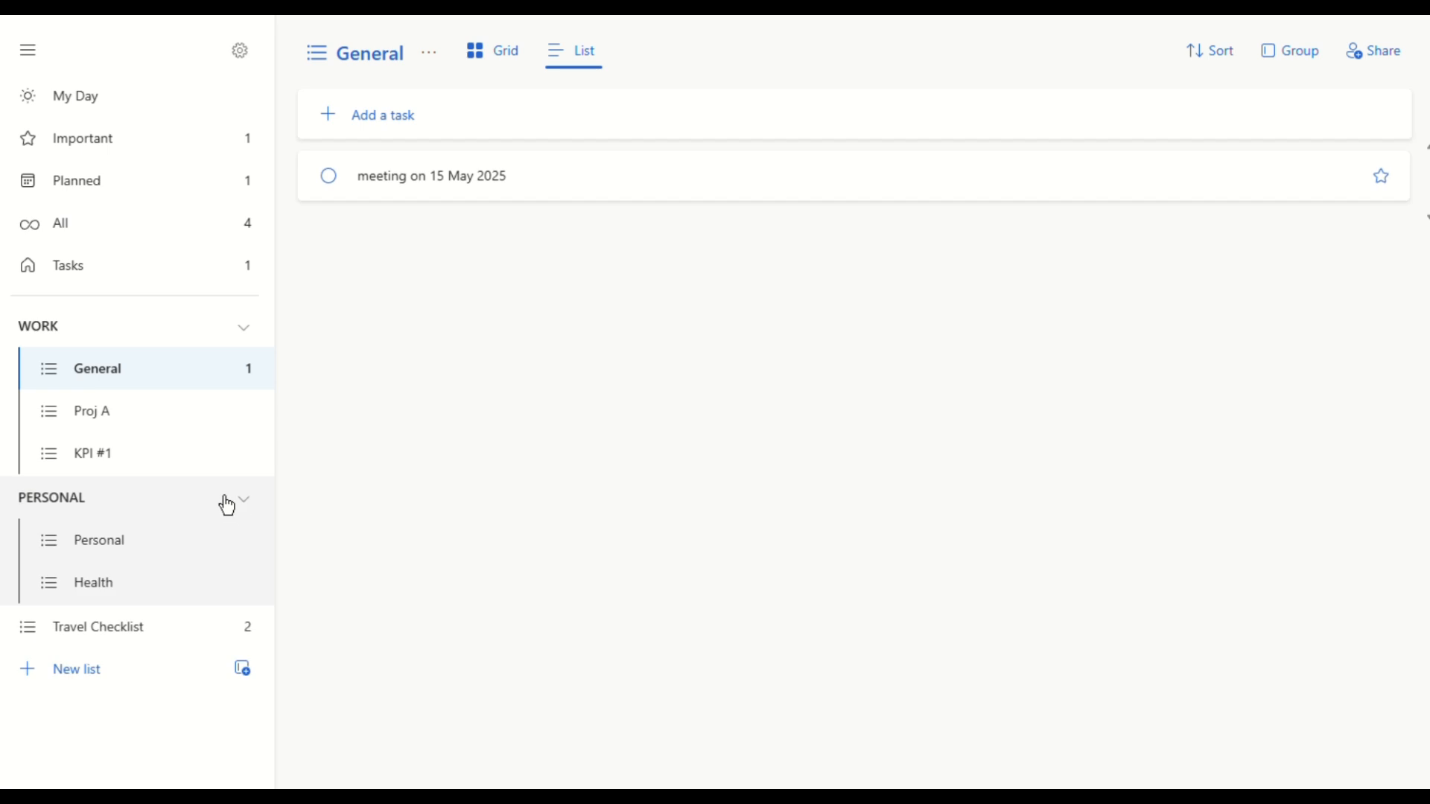
pyautogui.click(105, 553)
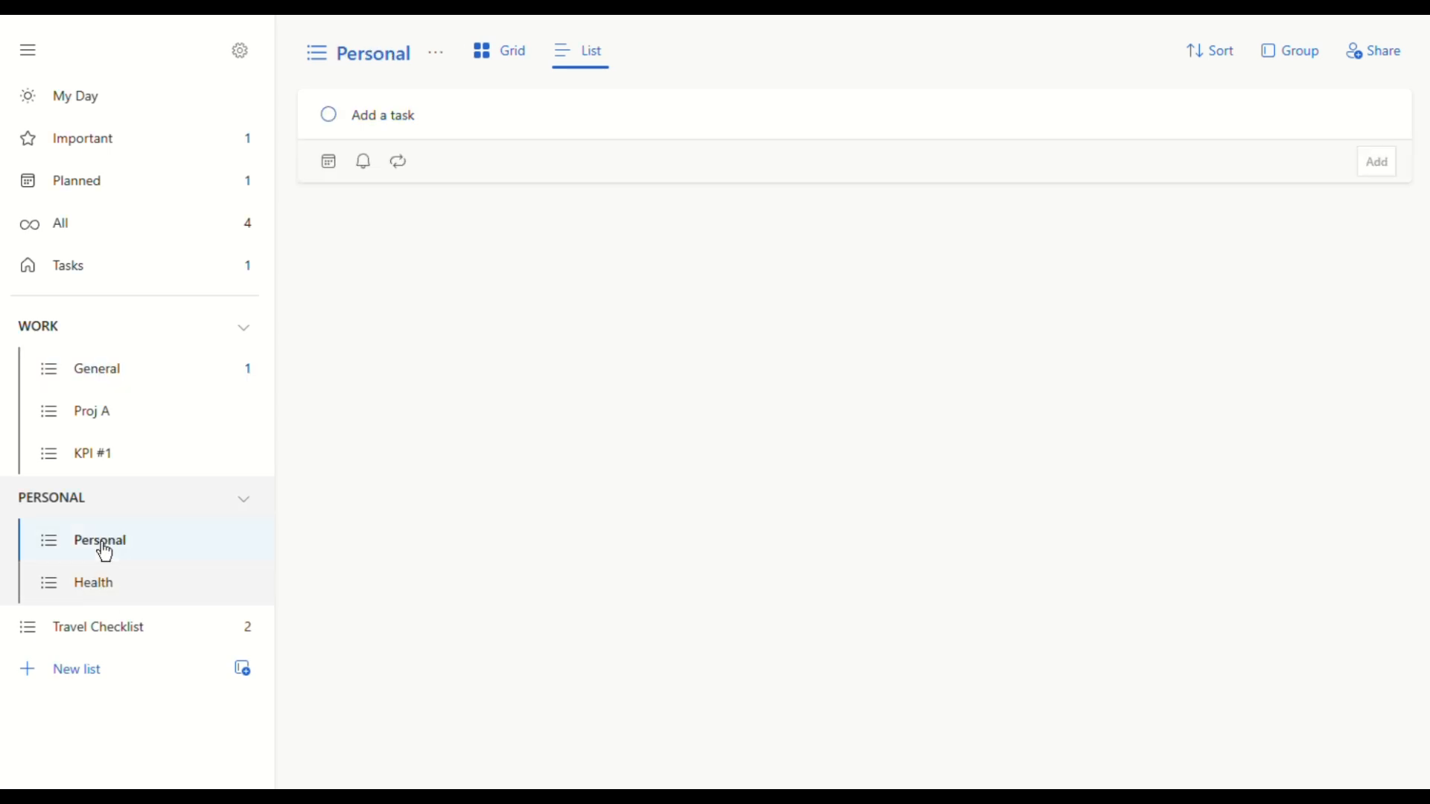
pyautogui.click(390, 53)
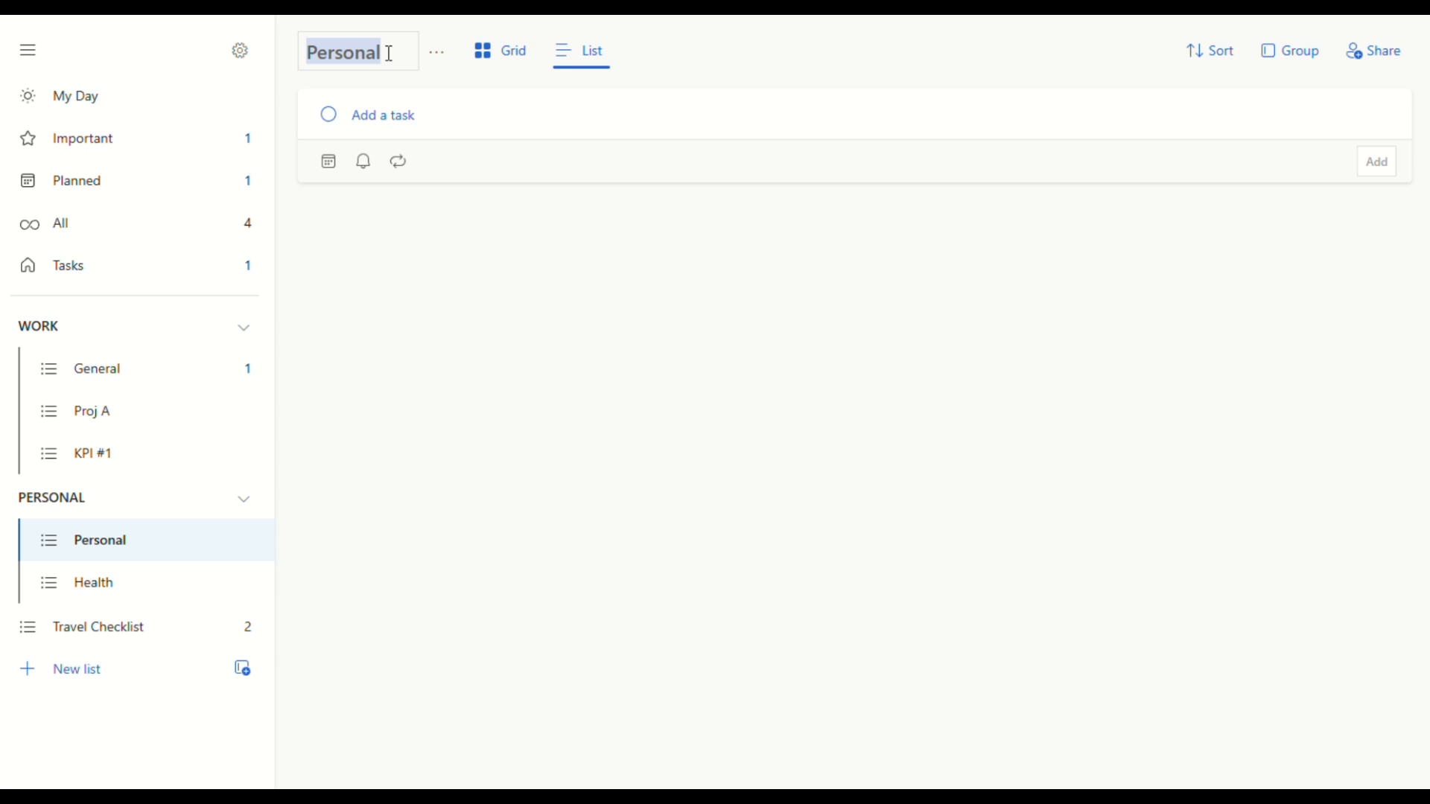
pyautogui.write('Shopping')
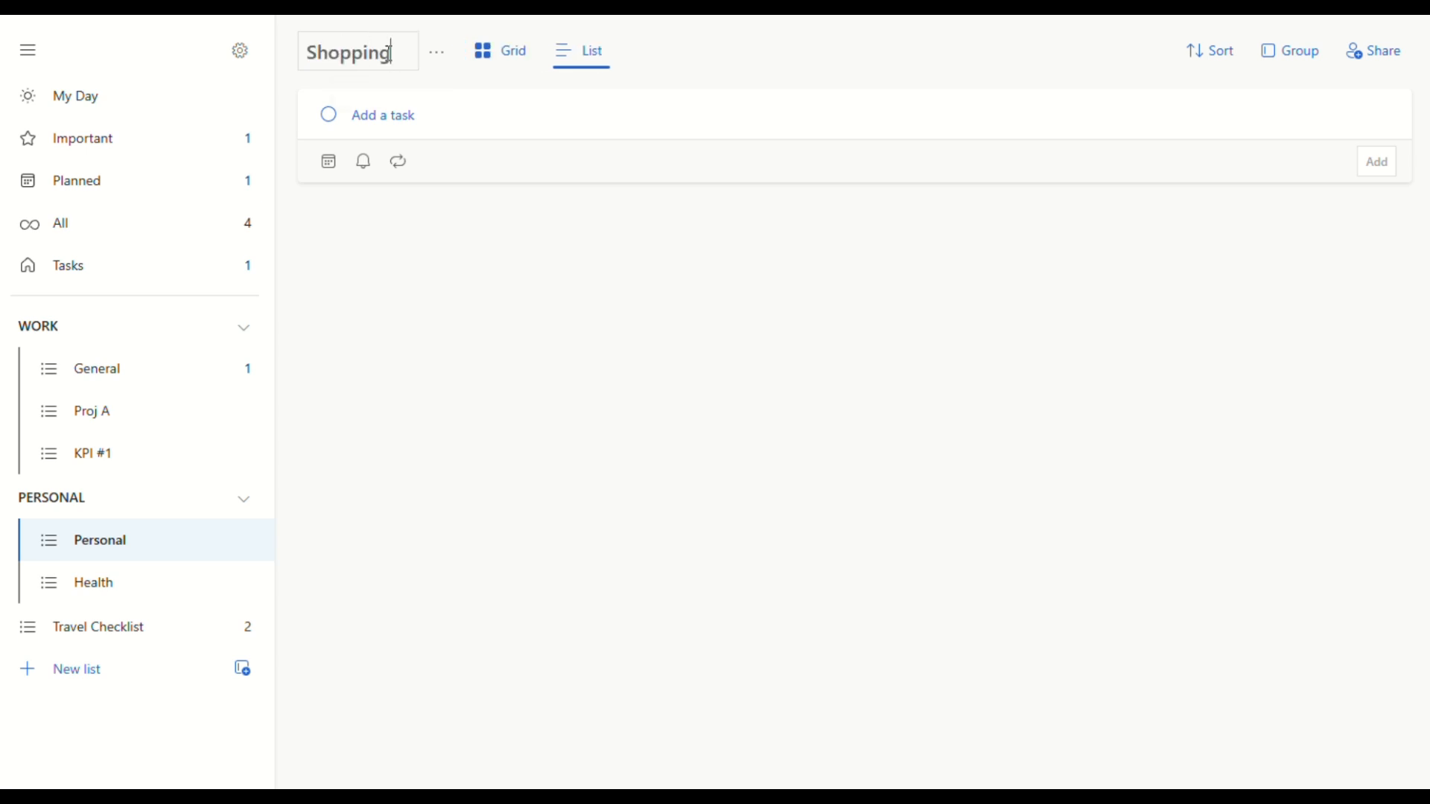
pyautogui.press('Return')
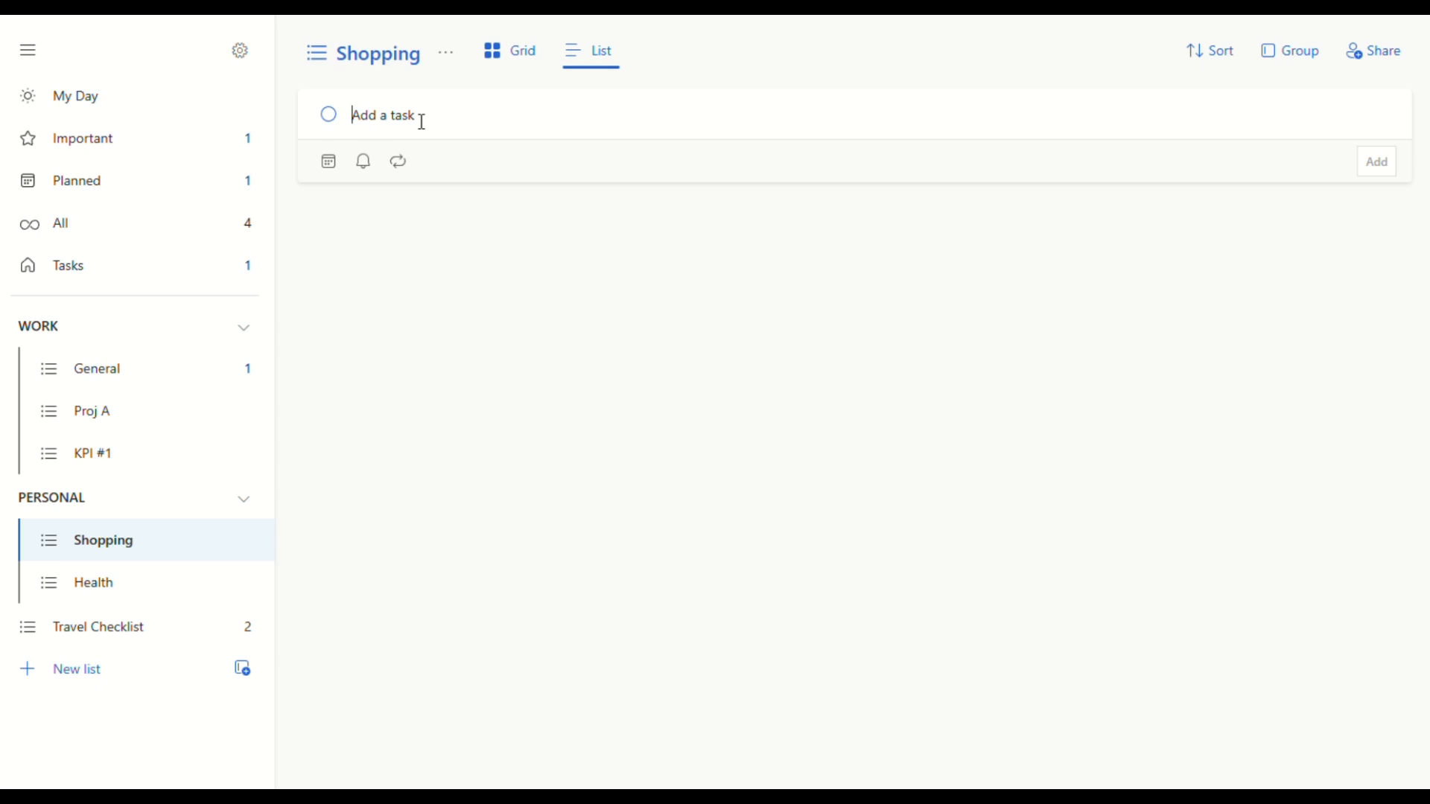
# Step: Add the task "Phone" to the Shopping list and open its details
pyautogui.write('Phone')
pyautogui.press('Return')
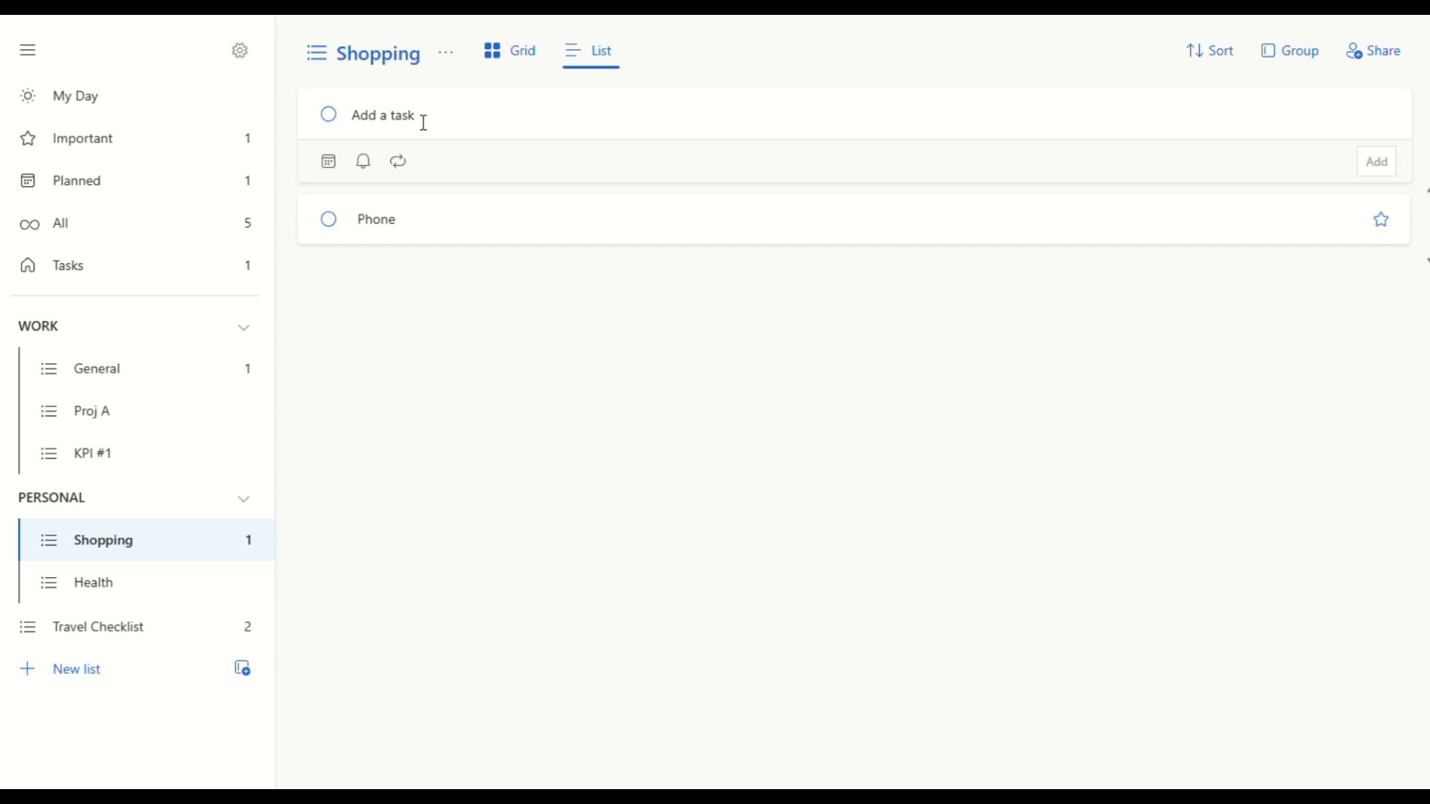
pyautogui.click(417, 228)
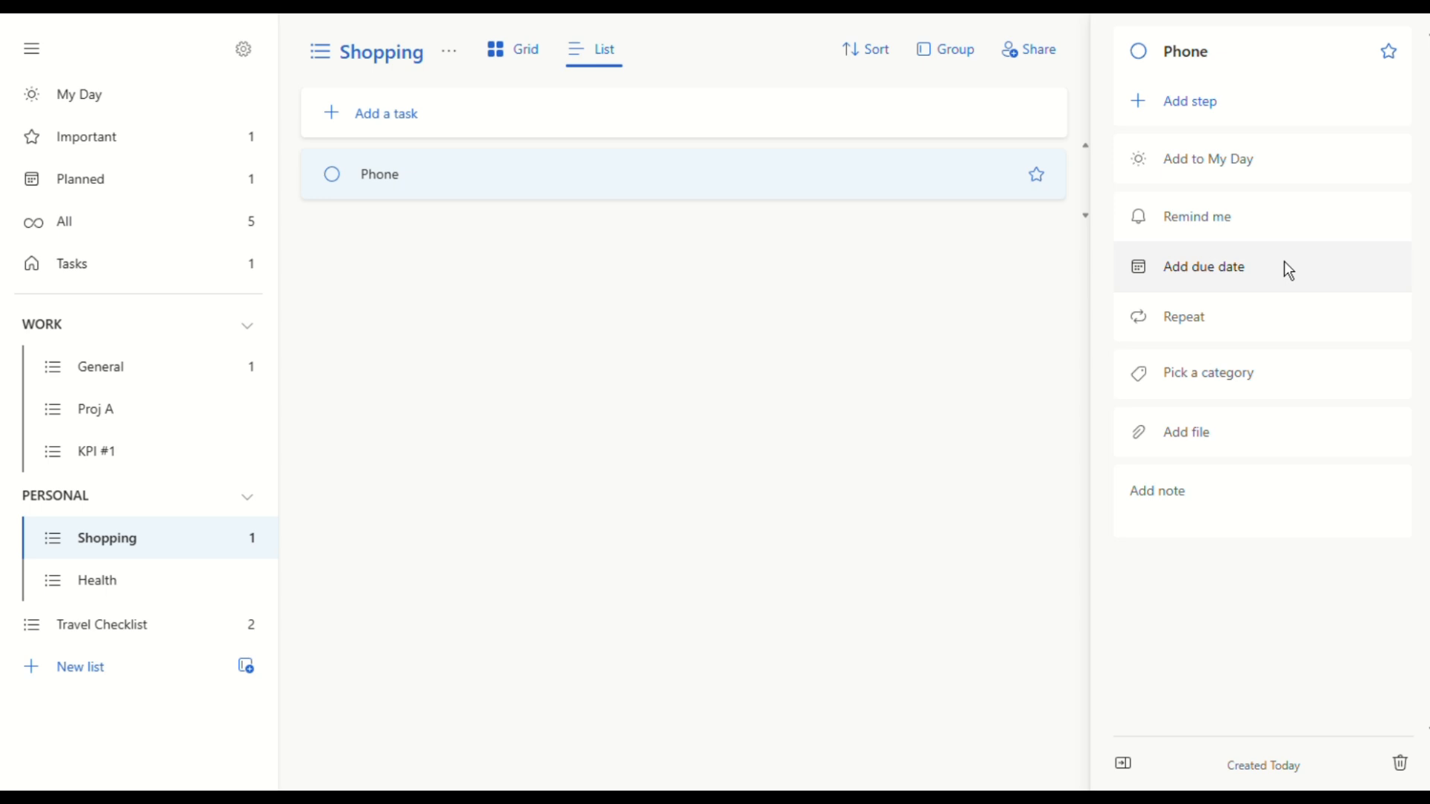
# Step: Permanently delete the "Response customer req" task from the default Tasks list
pyautogui.click(93, 182)
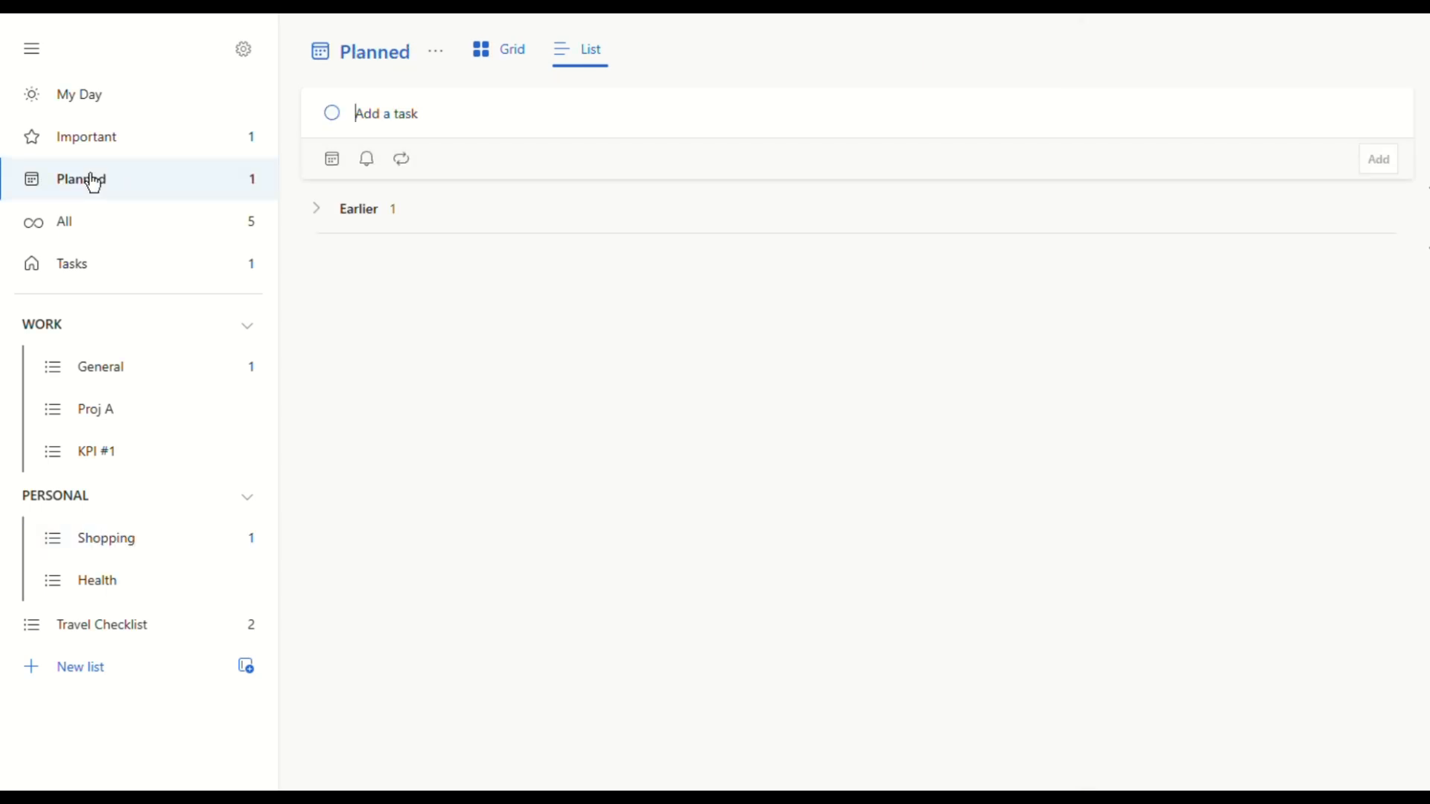
pyautogui.click(137, 266)
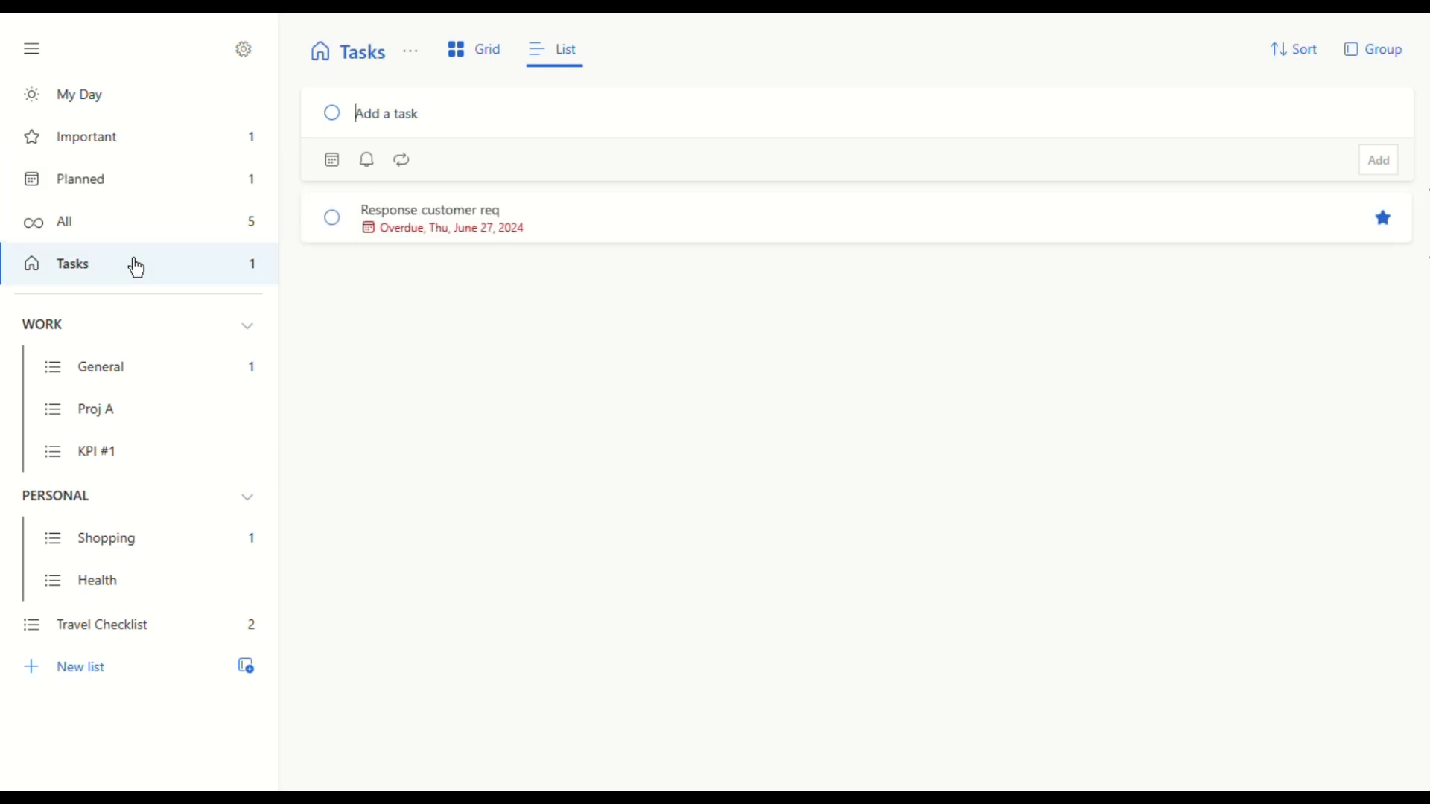
pyautogui.rightClick(602, 229)
pyautogui.click(705, 612)
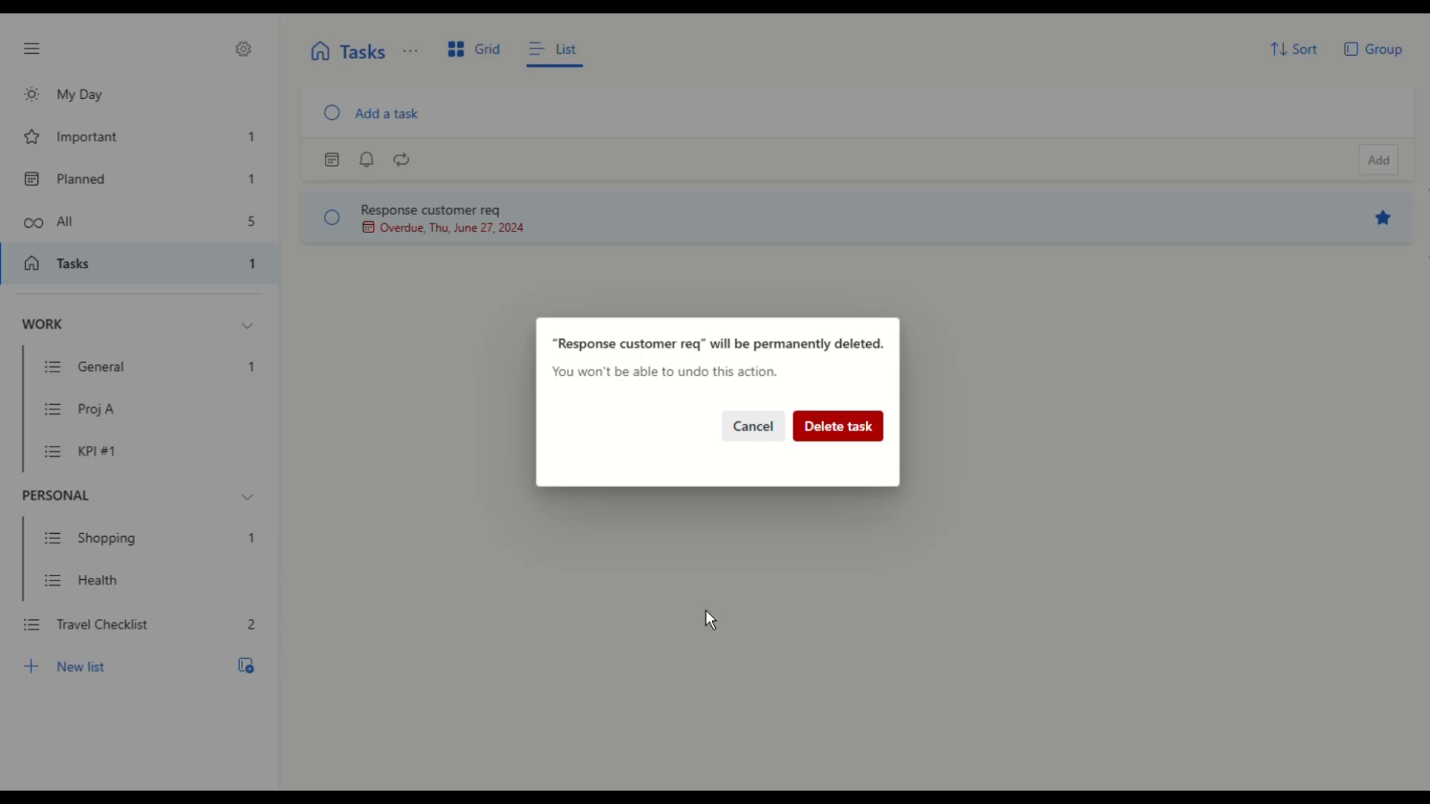
pyautogui.click(844, 434)
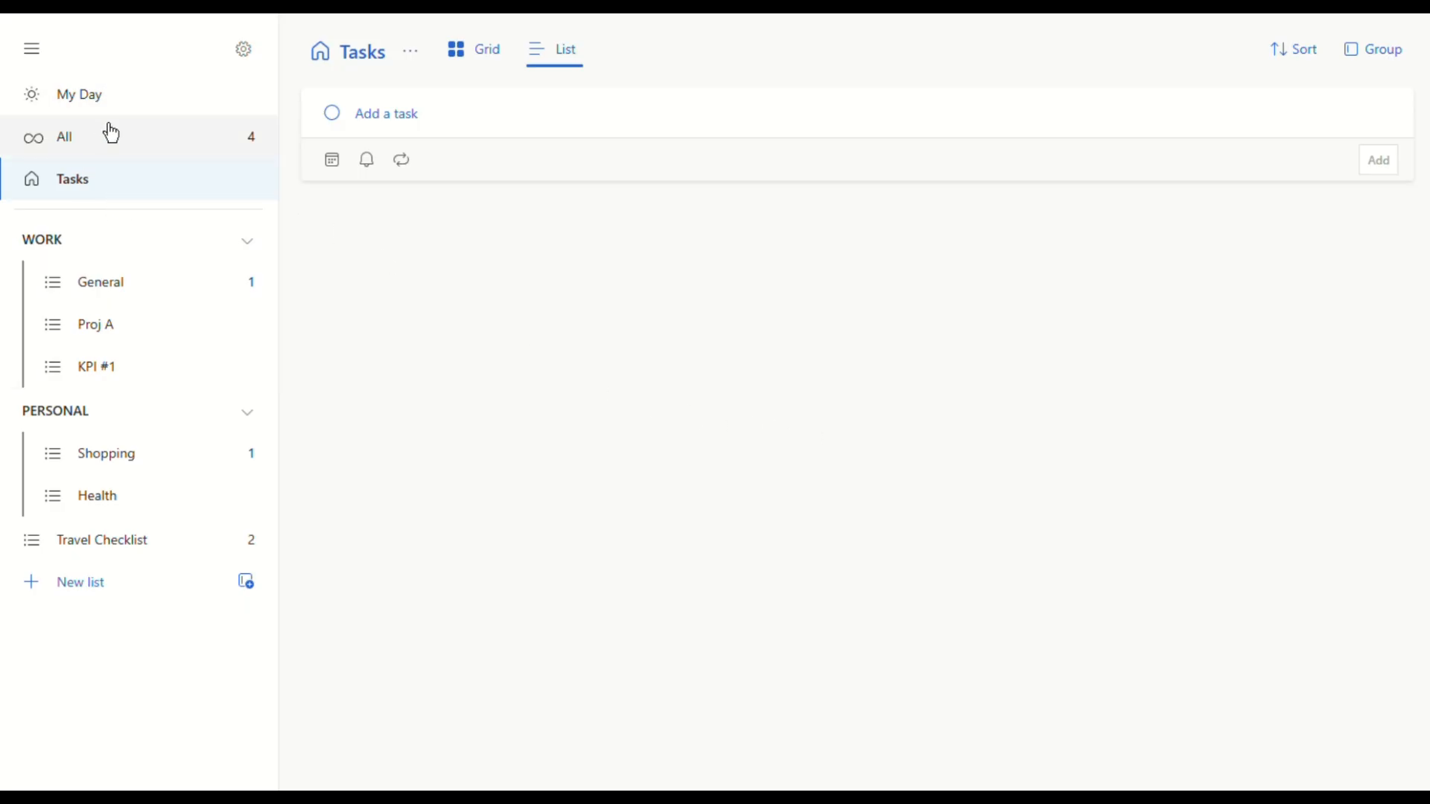
# Step: Set the due date of the General list's "meeting on 15 May 2025" task to May 15, 2025, and check the Planned view
pyautogui.click(146, 287)
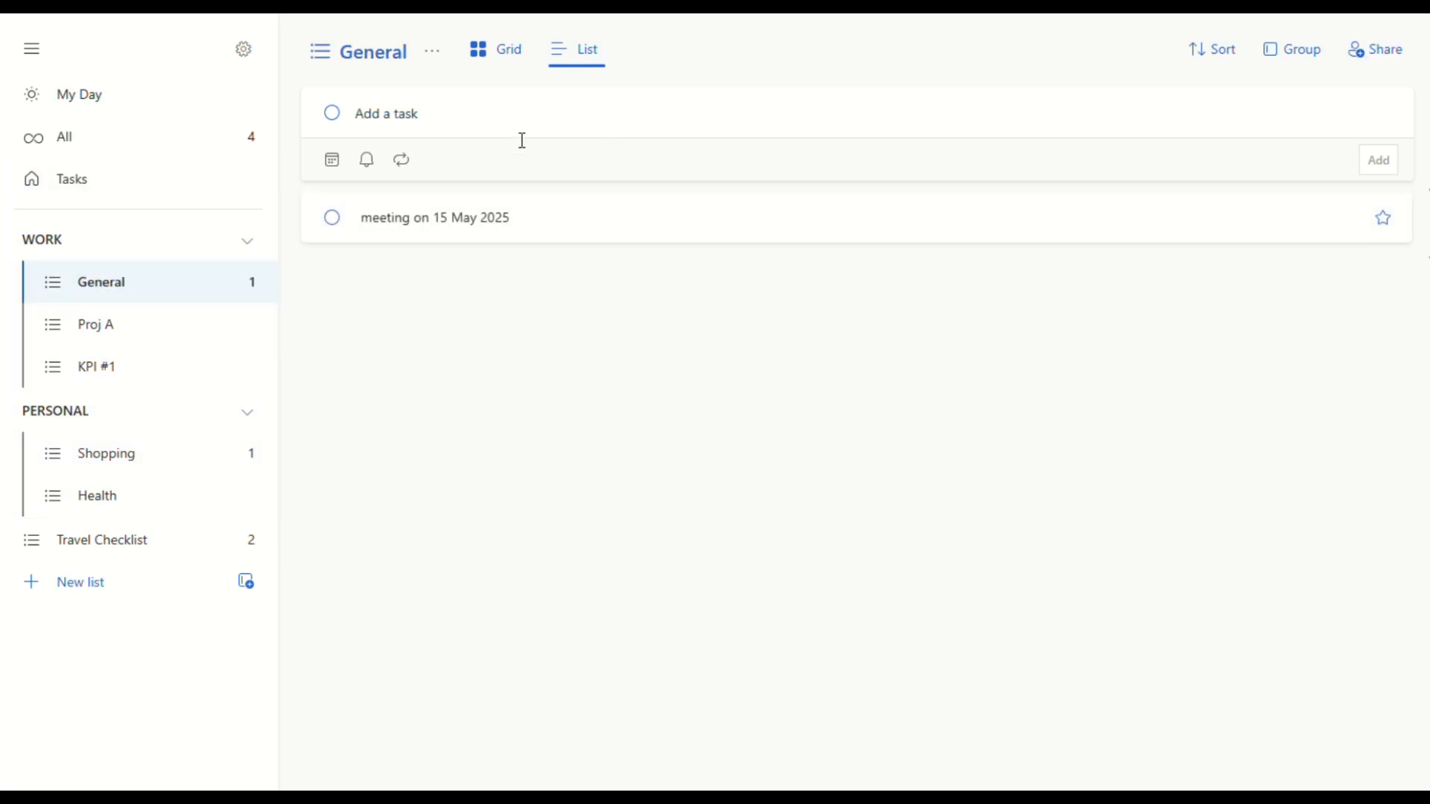
pyautogui.click(652, 234)
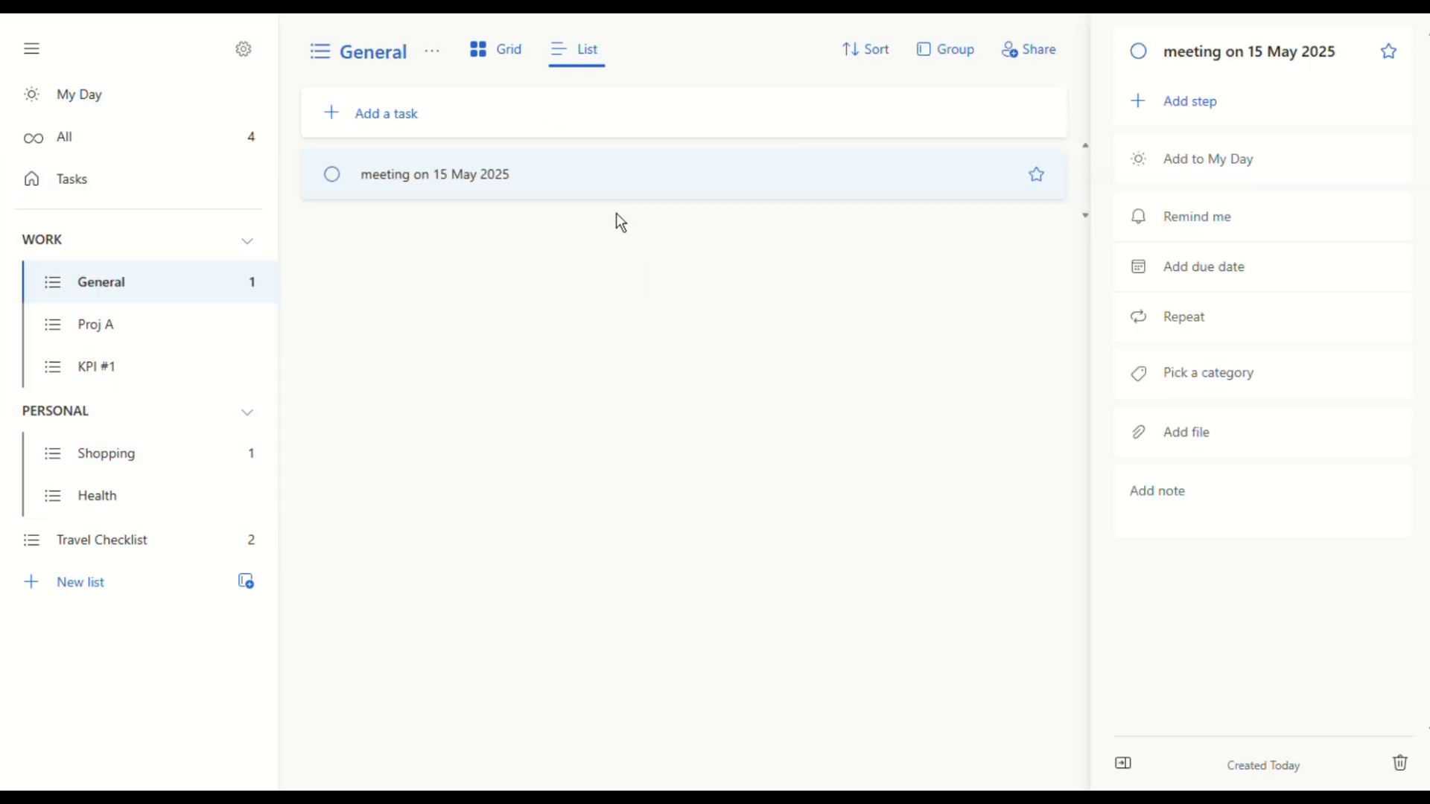
pyautogui.click(1272, 262)
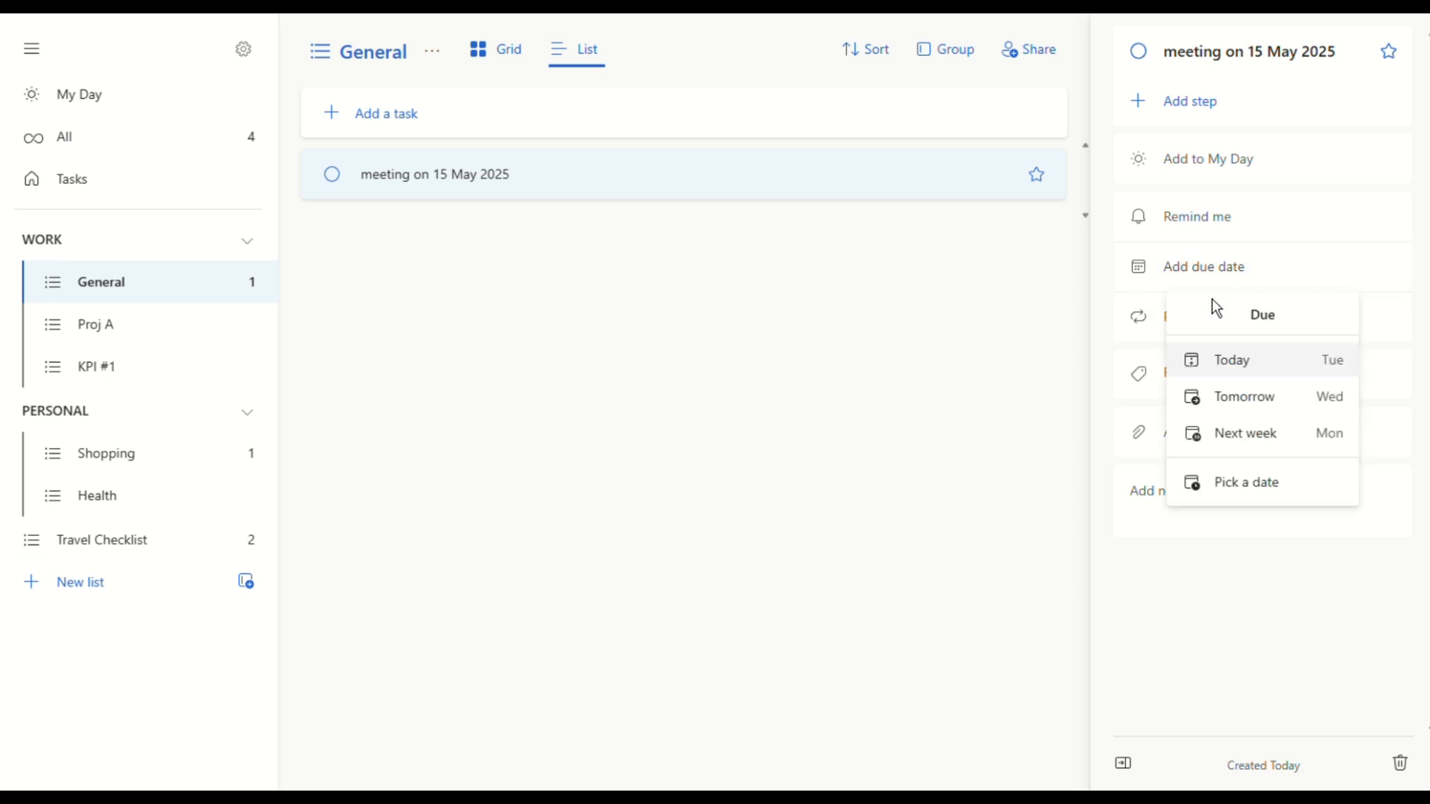
pyautogui.click(1244, 486)
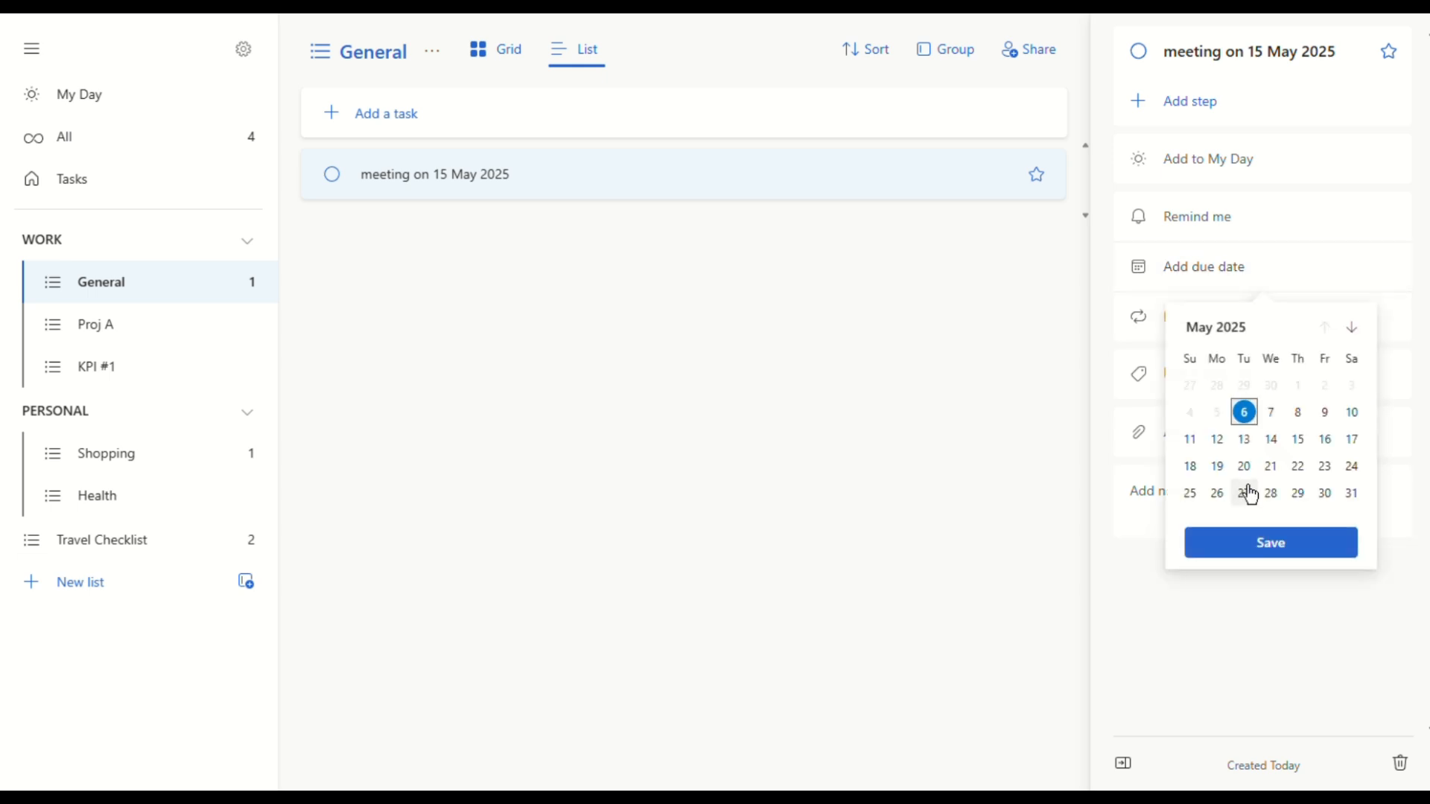
pyautogui.click(1300, 441)
pyautogui.click(1273, 559)
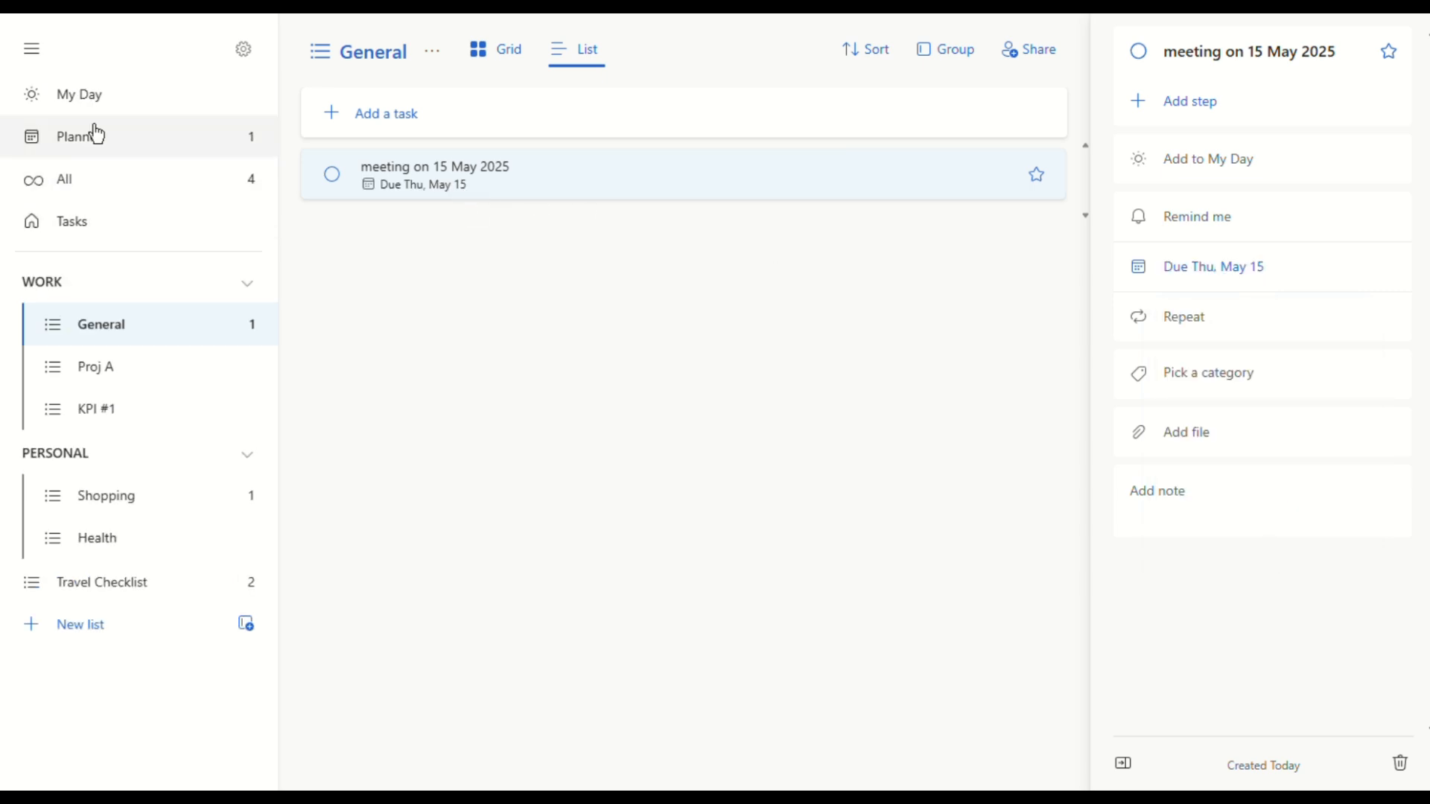
pyautogui.click(149, 149)
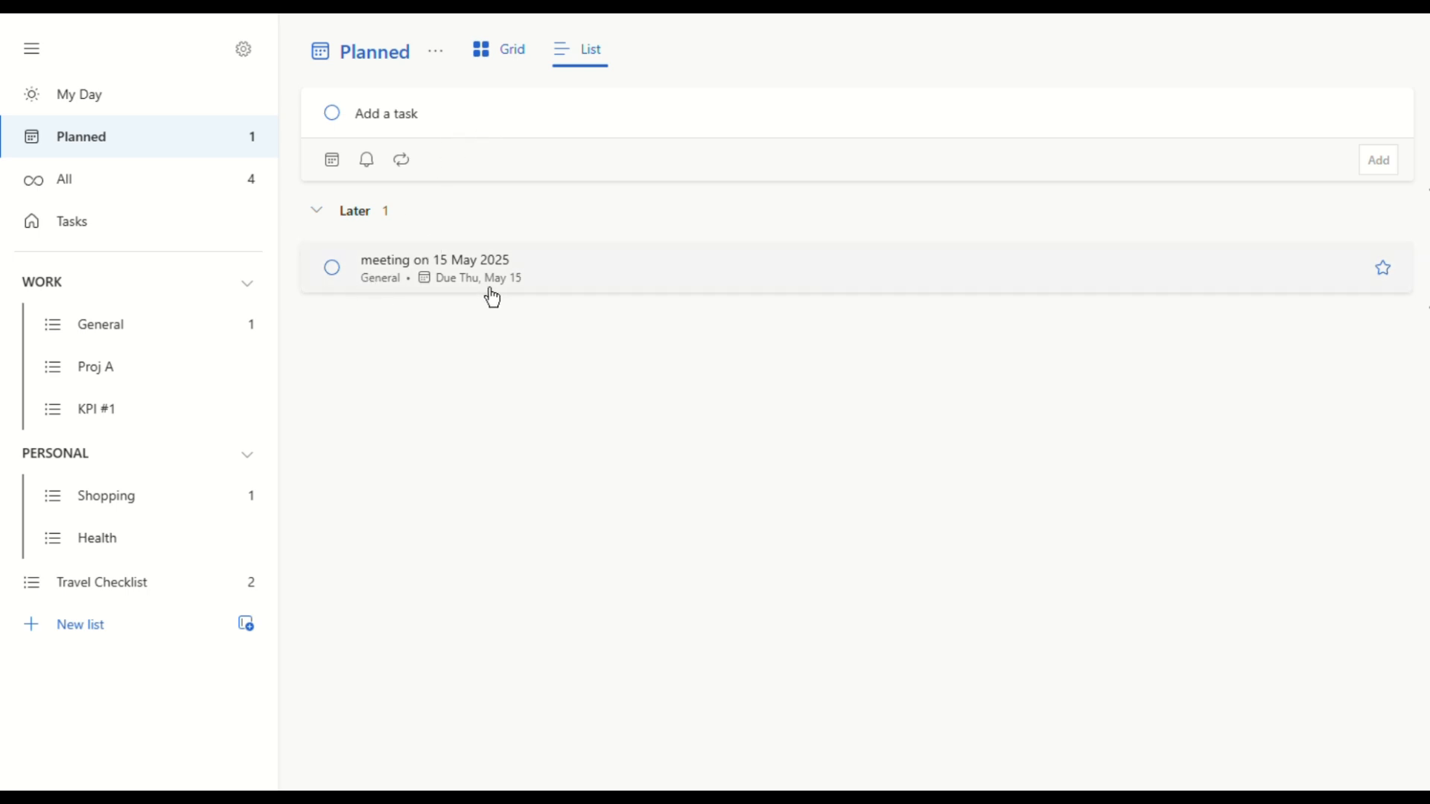
# Step: Set the due date of the Phone task in the Shopping list to Today
pyautogui.click(166, 505)
pyautogui.click(663, 230)
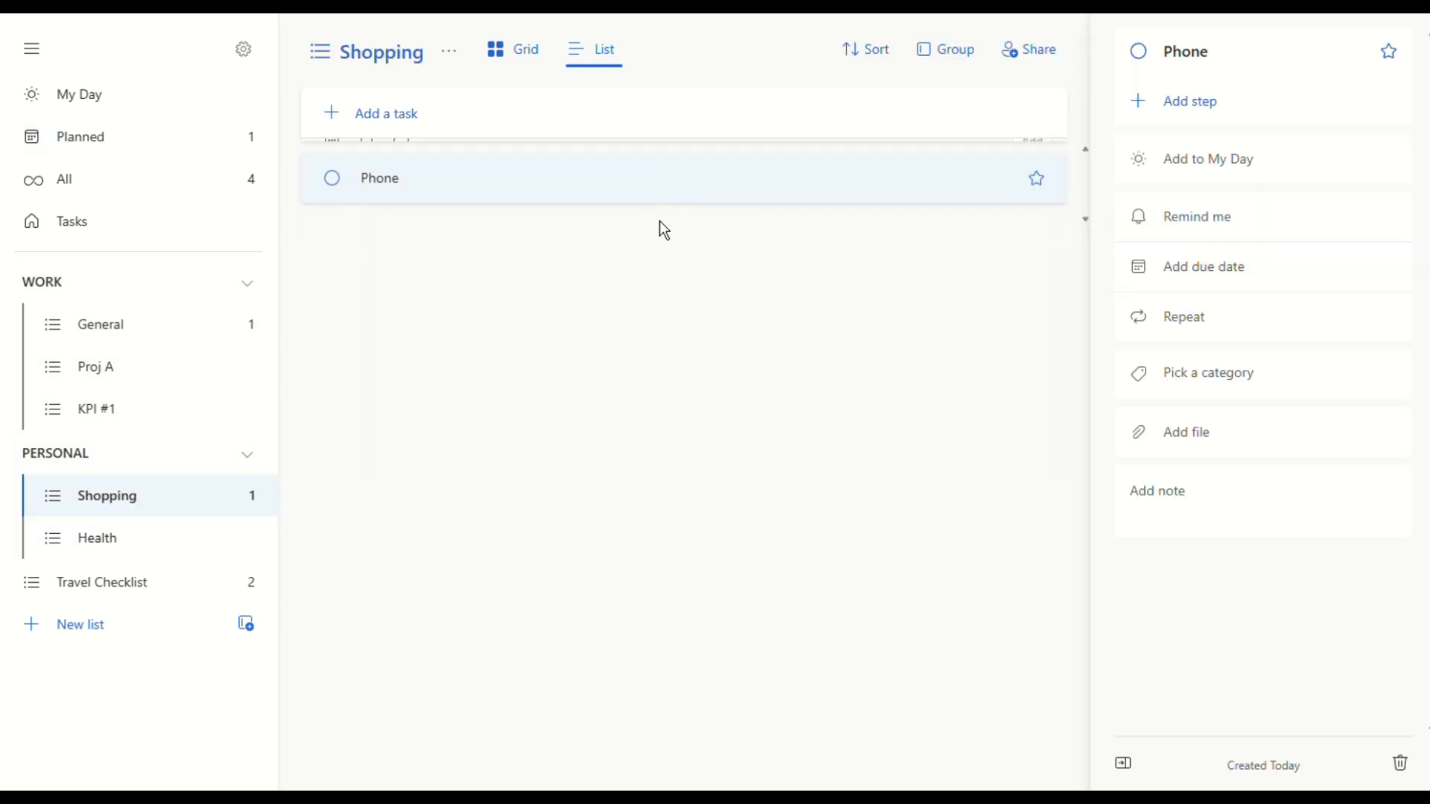
pyautogui.click(1224, 278)
pyautogui.click(1250, 377)
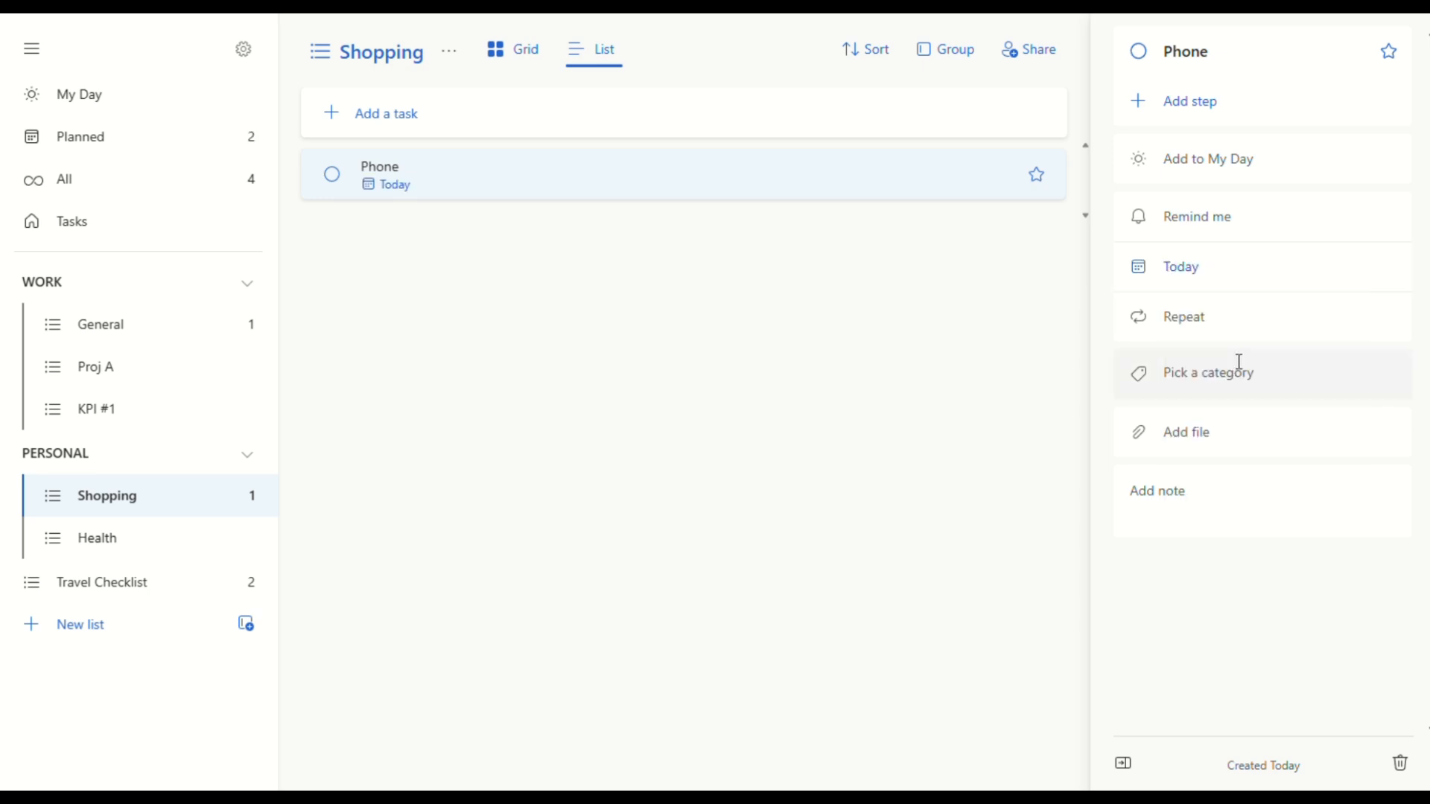
# Step: From the Planned view, set a reminder on the "meeting on 15 May 2025" task for May 14, 2025 at 9:00 am
pyautogui.click(99, 149)
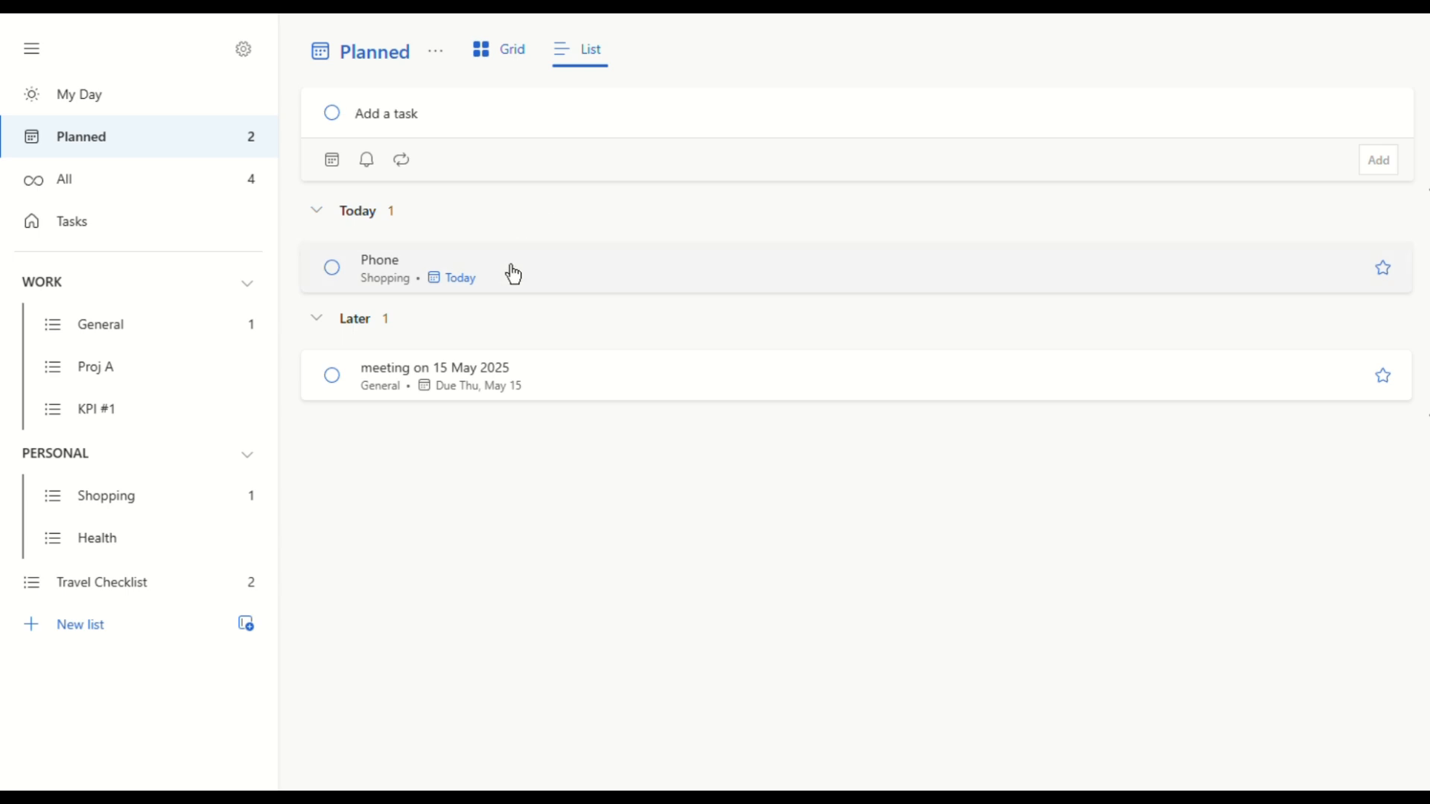
pyautogui.click(558, 379)
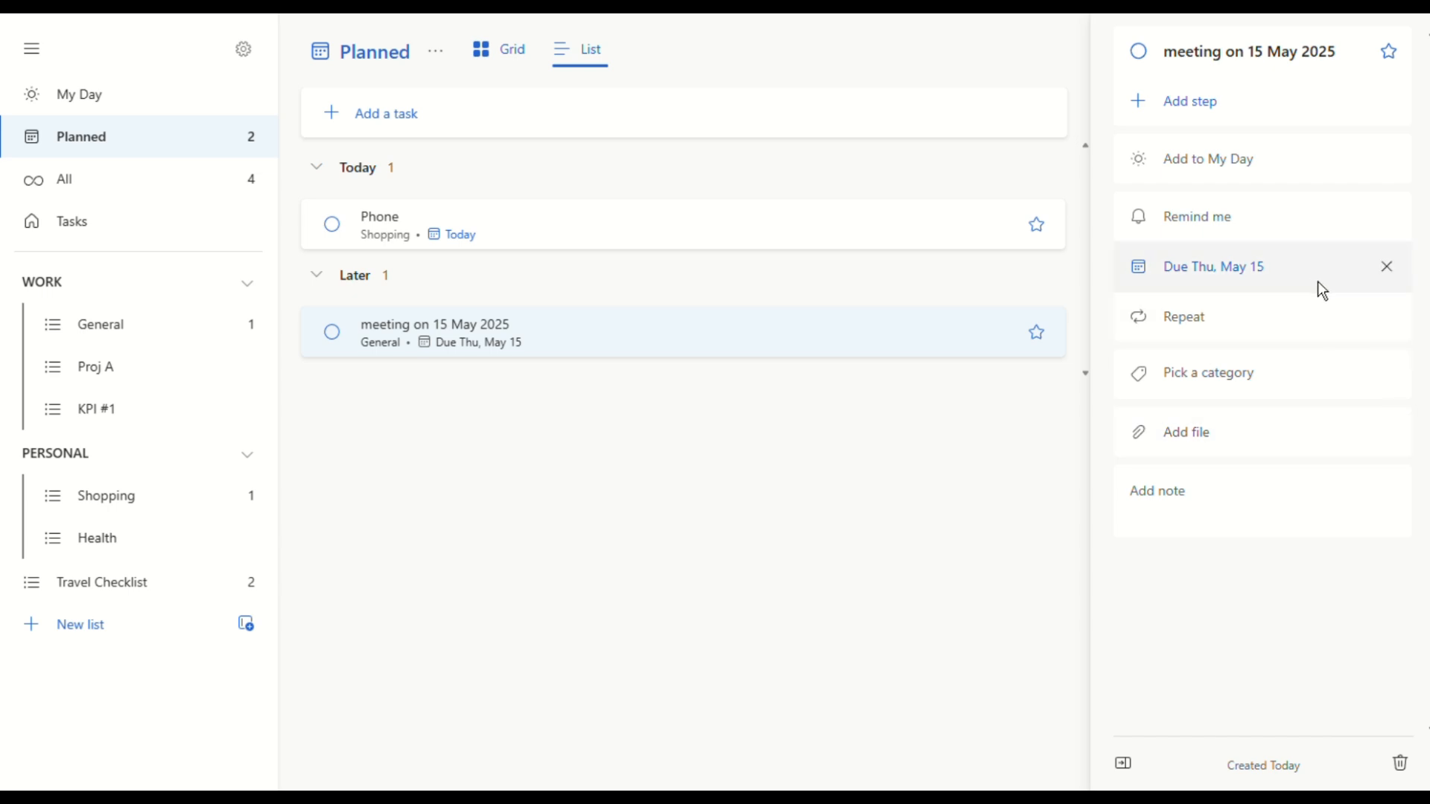
pyautogui.click(1319, 226)
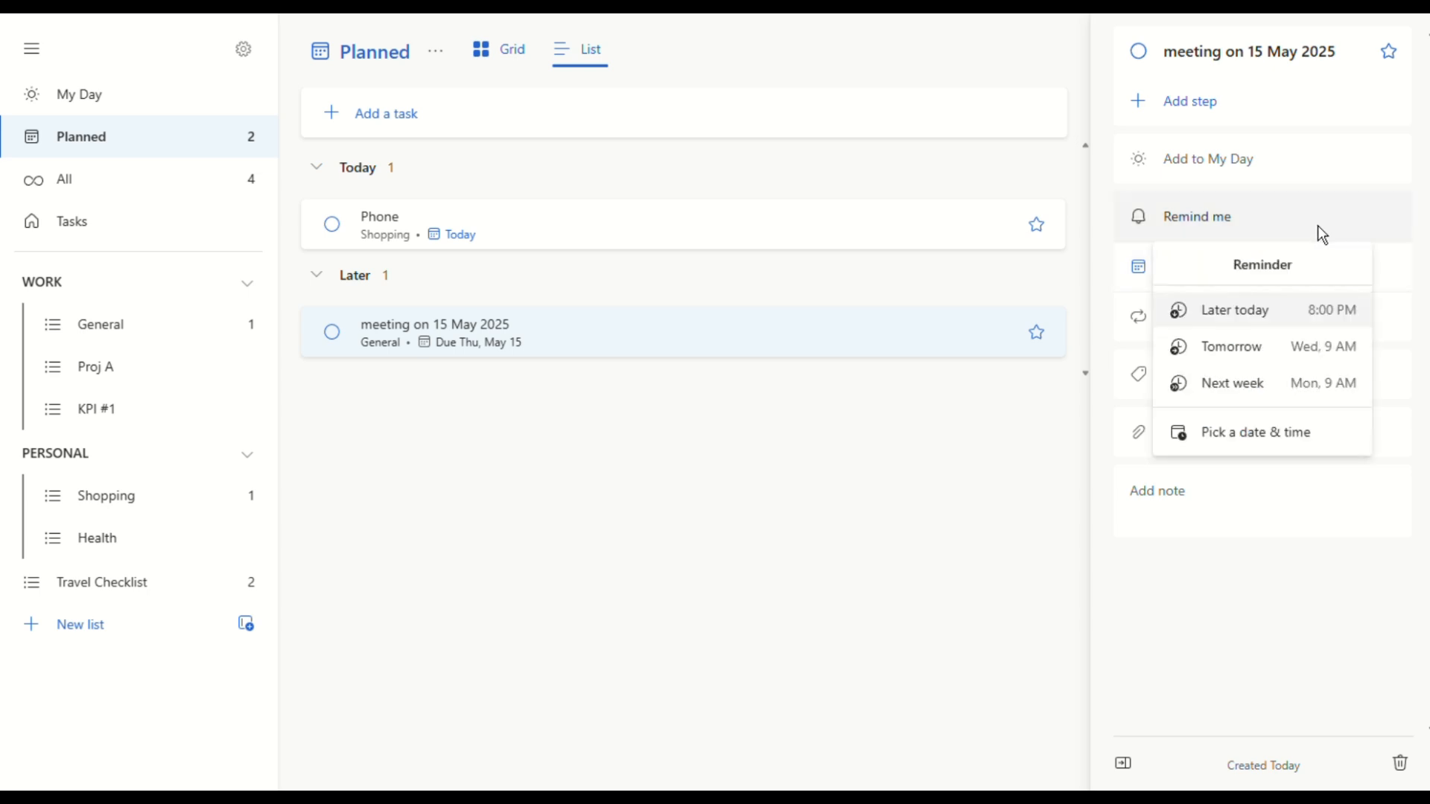
pyautogui.click(1239, 433)
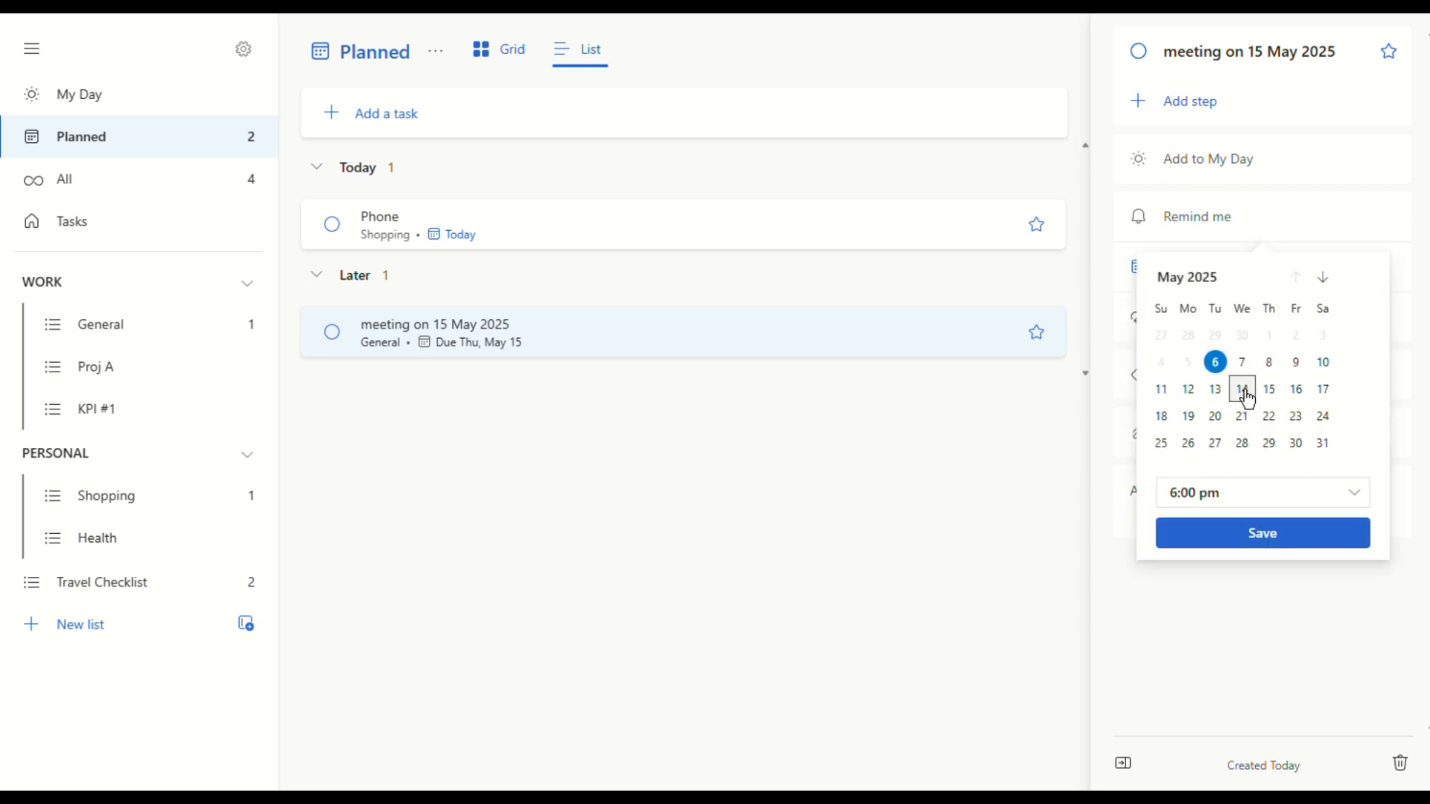
pyautogui.click(1355, 496)
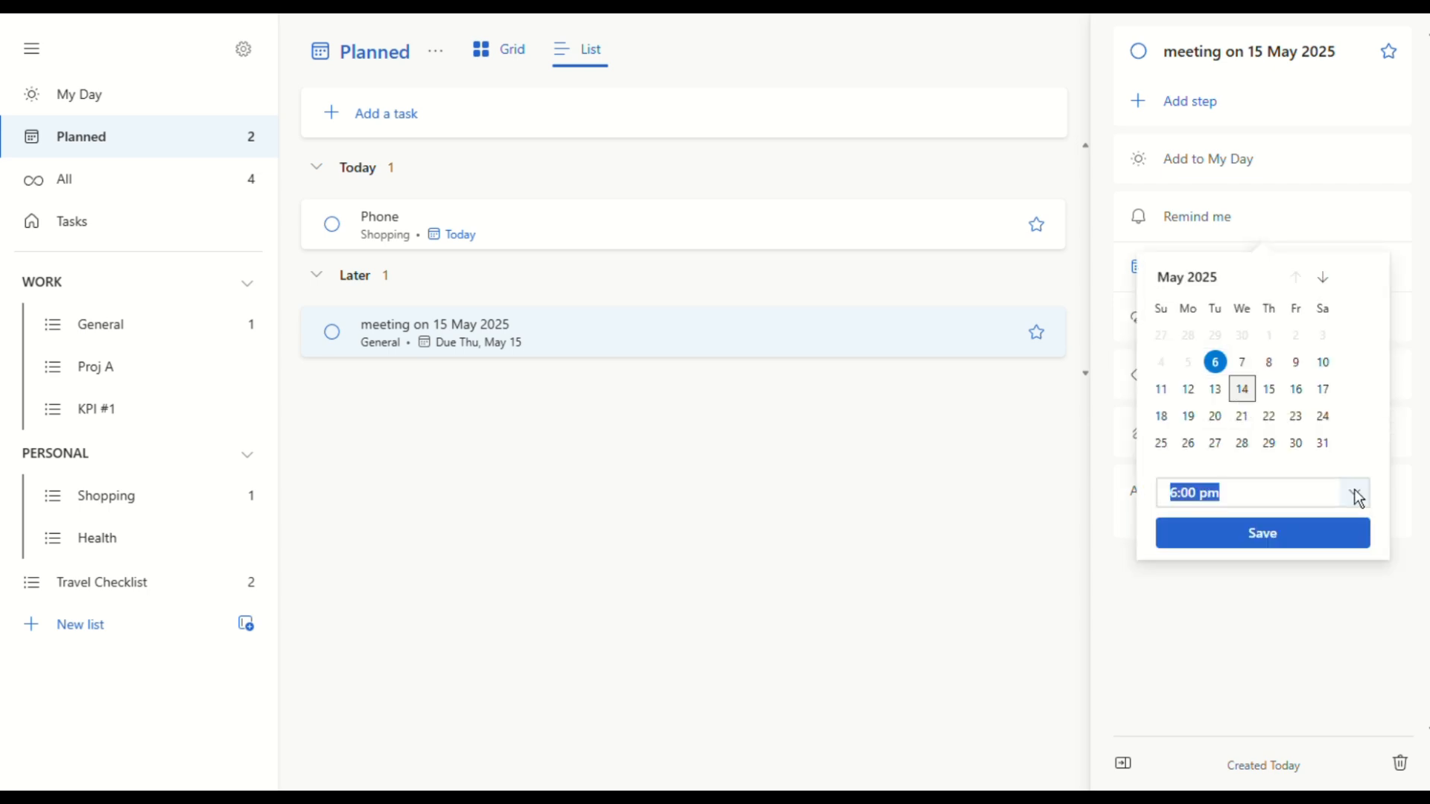
pyautogui.scroll(-10, 1257, 655)
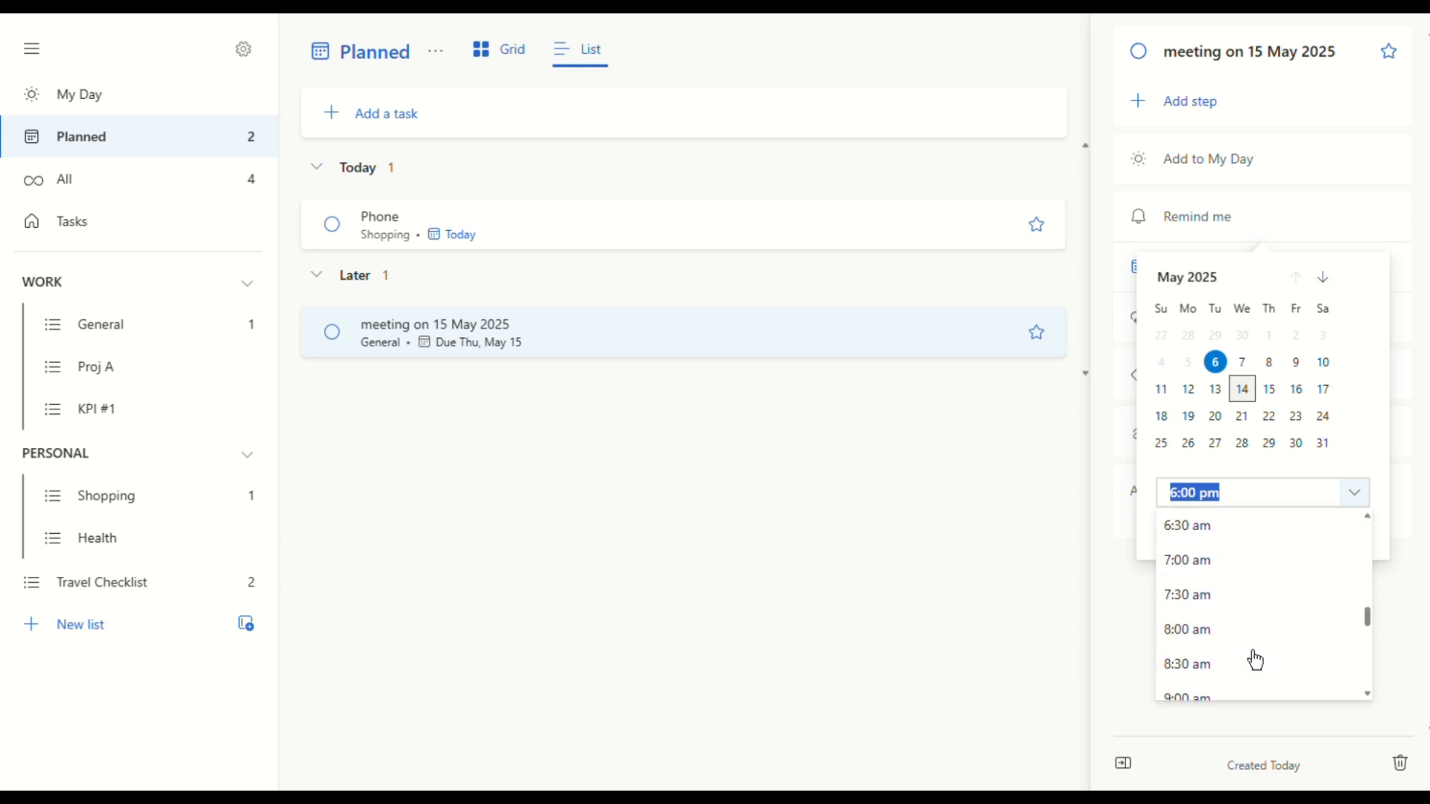
pyautogui.scroll(-2, 1253, 656)
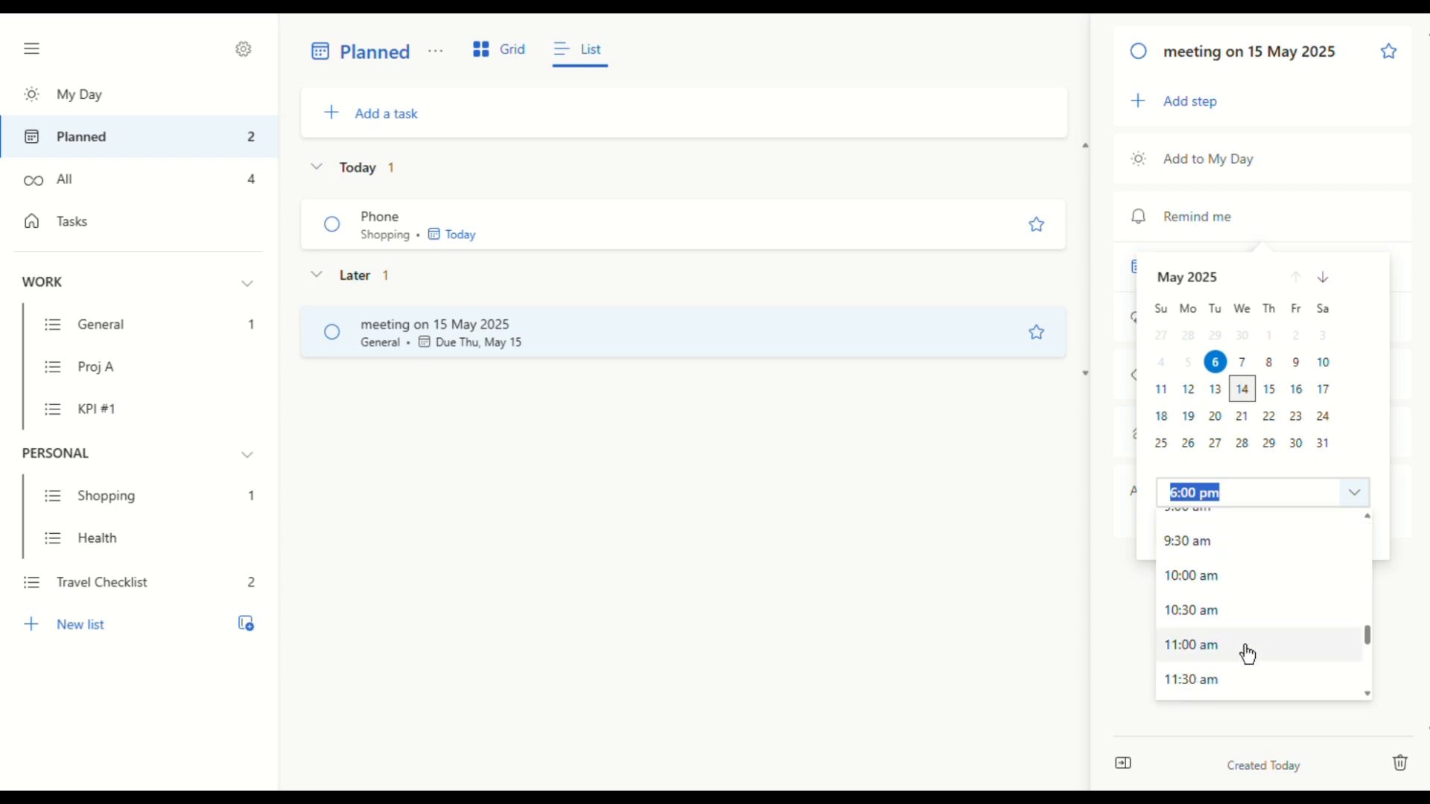
pyautogui.scroll(1, 1221, 558)
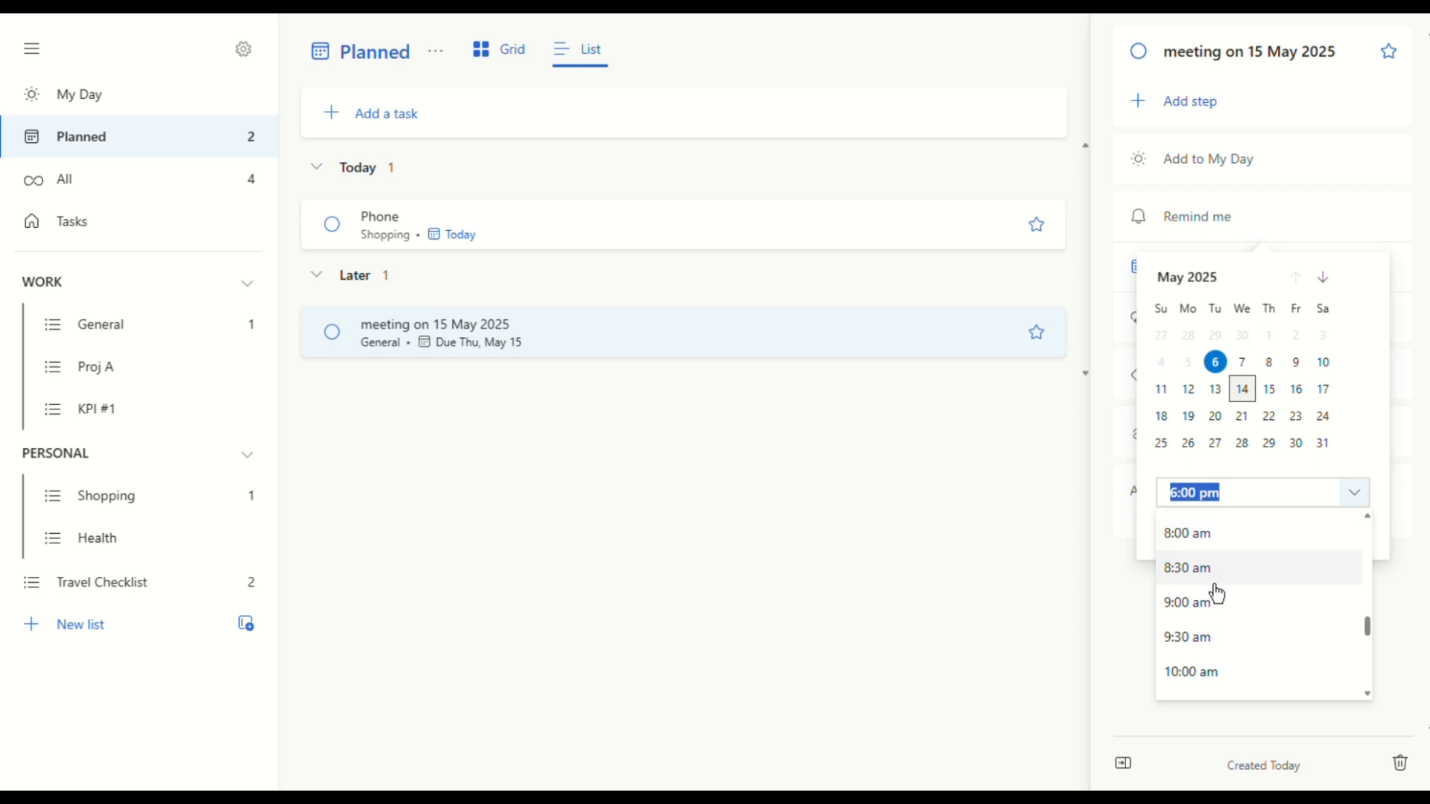
pyautogui.click(1207, 601)
pyautogui.click(1287, 536)
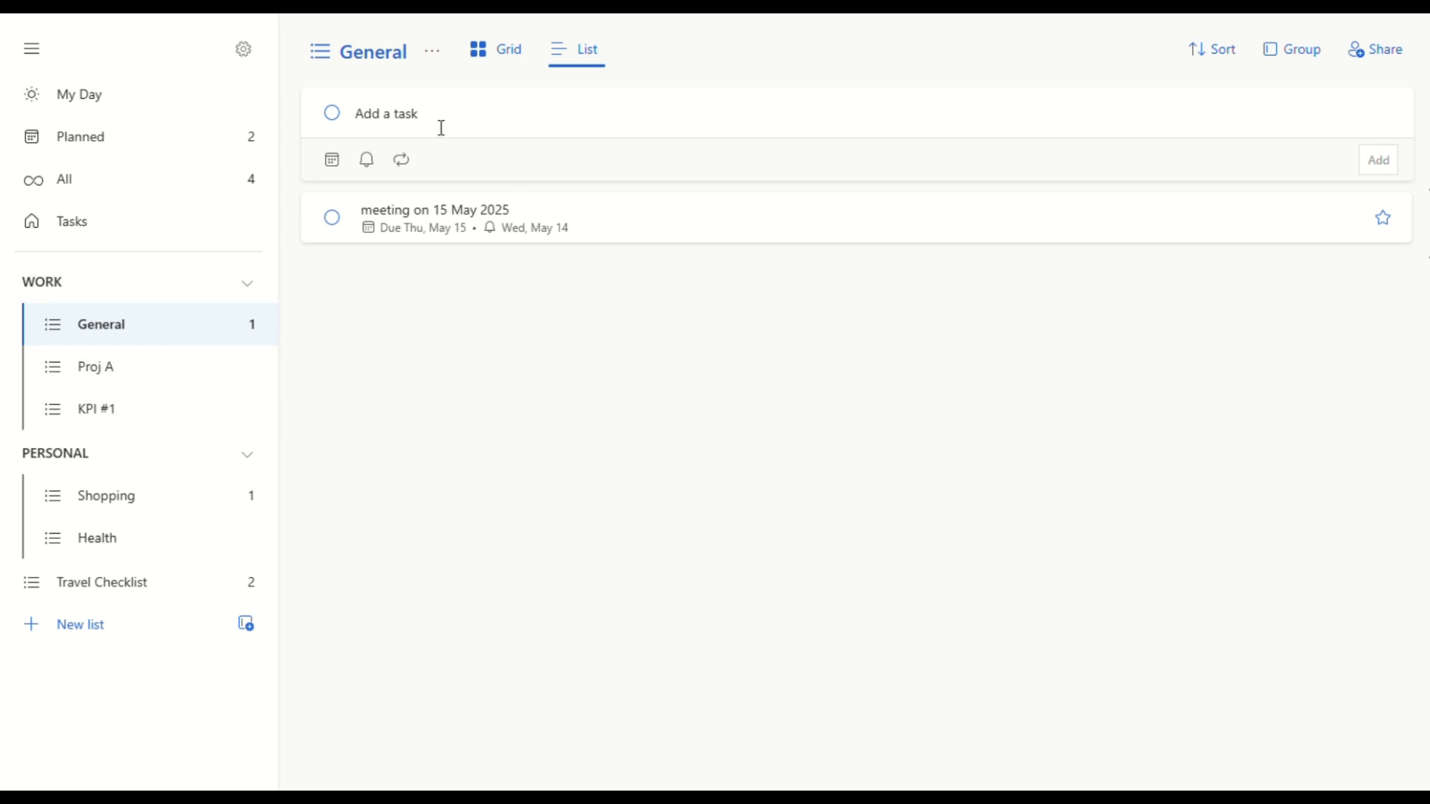
# Step: Add a task named "Weekly meeting" to the General list and open its details
pyautogui.write('Weekly meet')
pyautogui.press('Return')
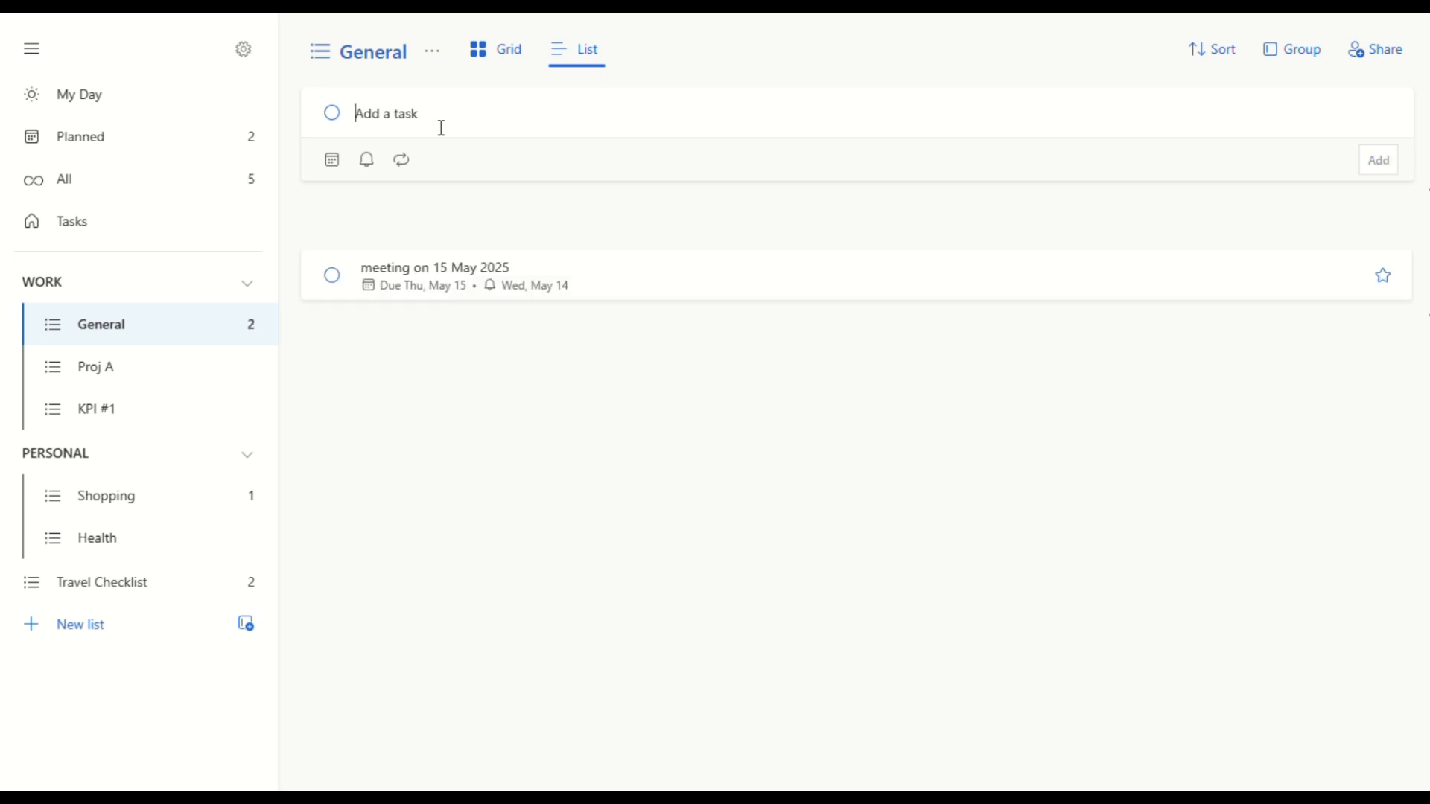
pyautogui.click(521, 217)
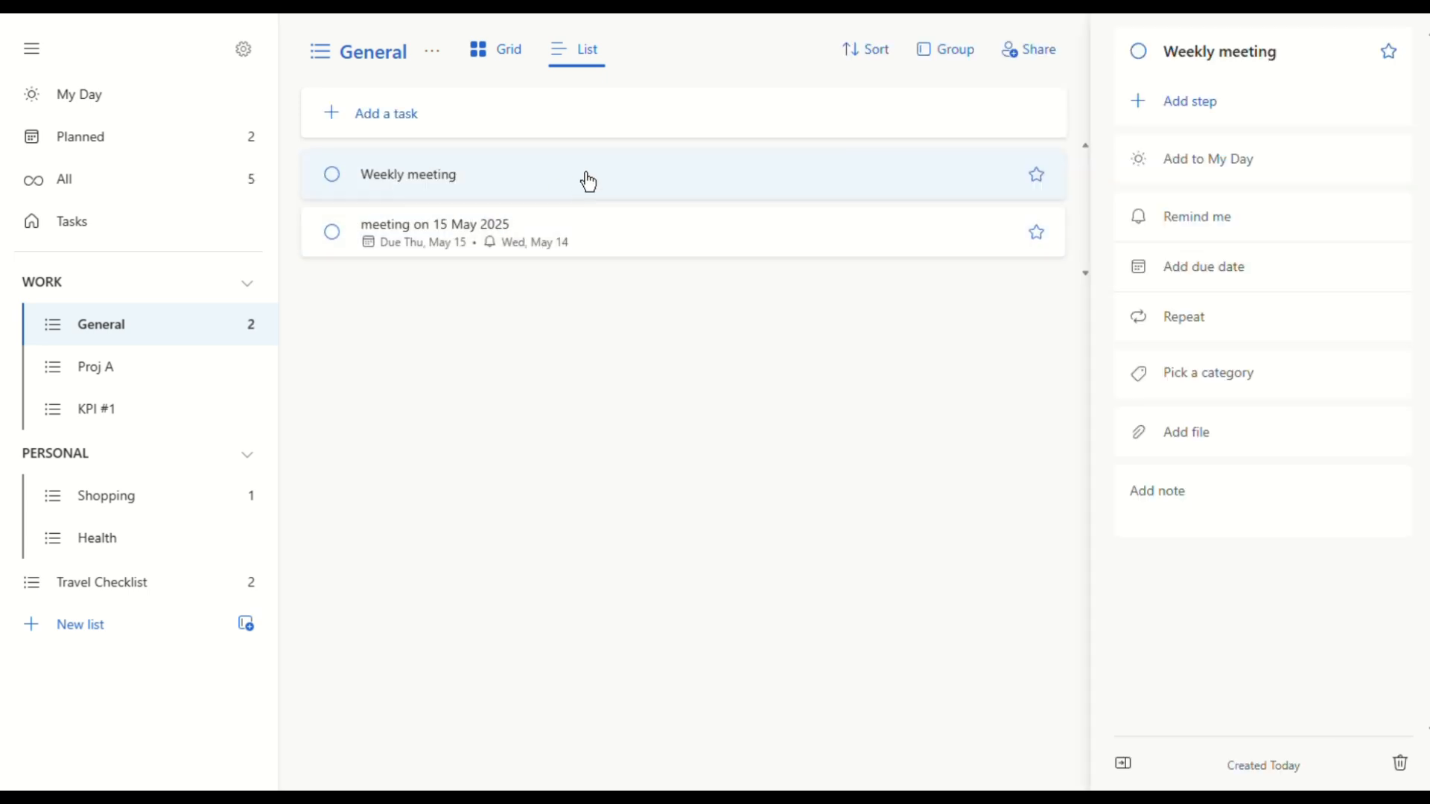
# Step: Set the "Weekly meeting" task's due date to May 13, 2025 and make it repeat on weekdays
pyautogui.click(1272, 262)
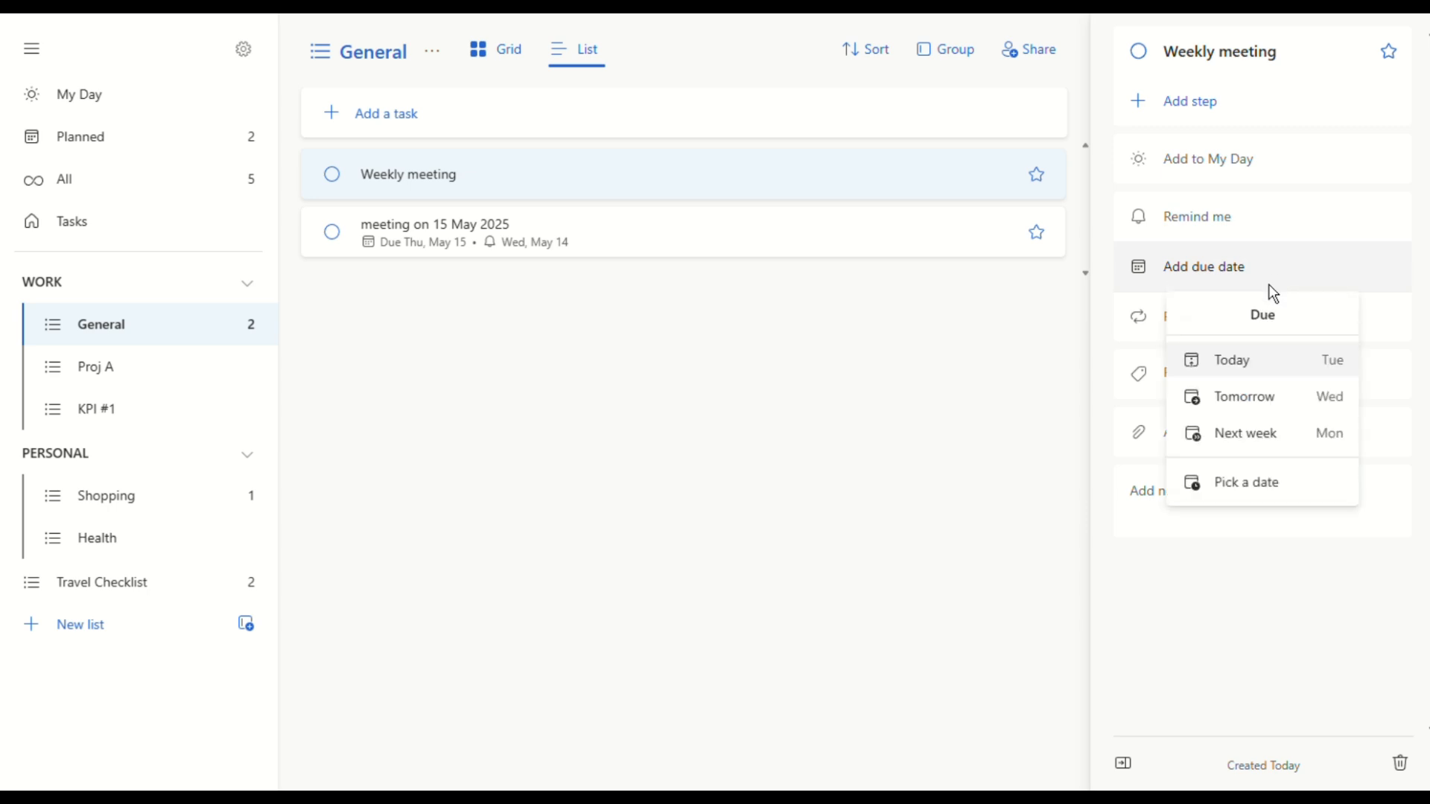
pyautogui.click(1250, 482)
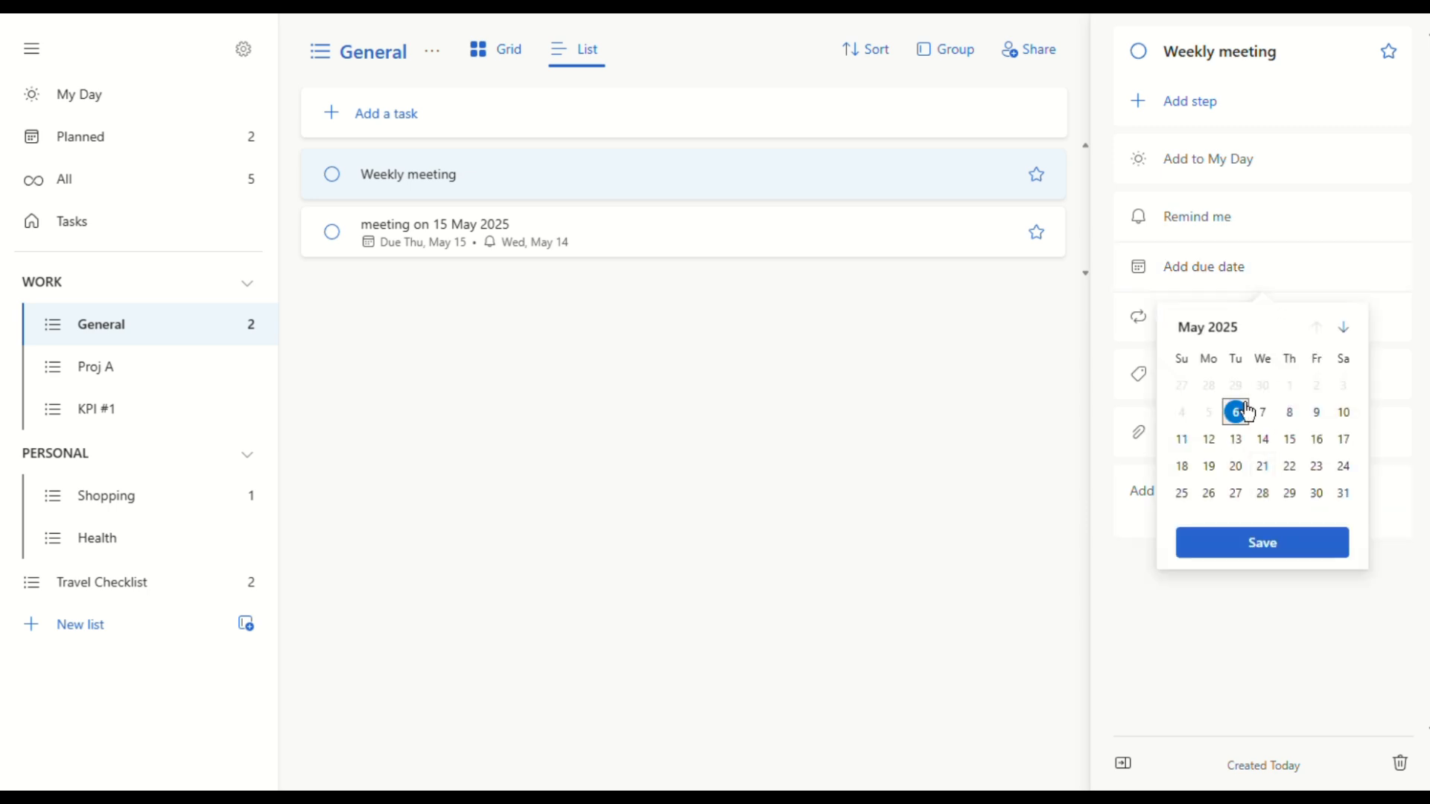
pyautogui.click(1238, 441)
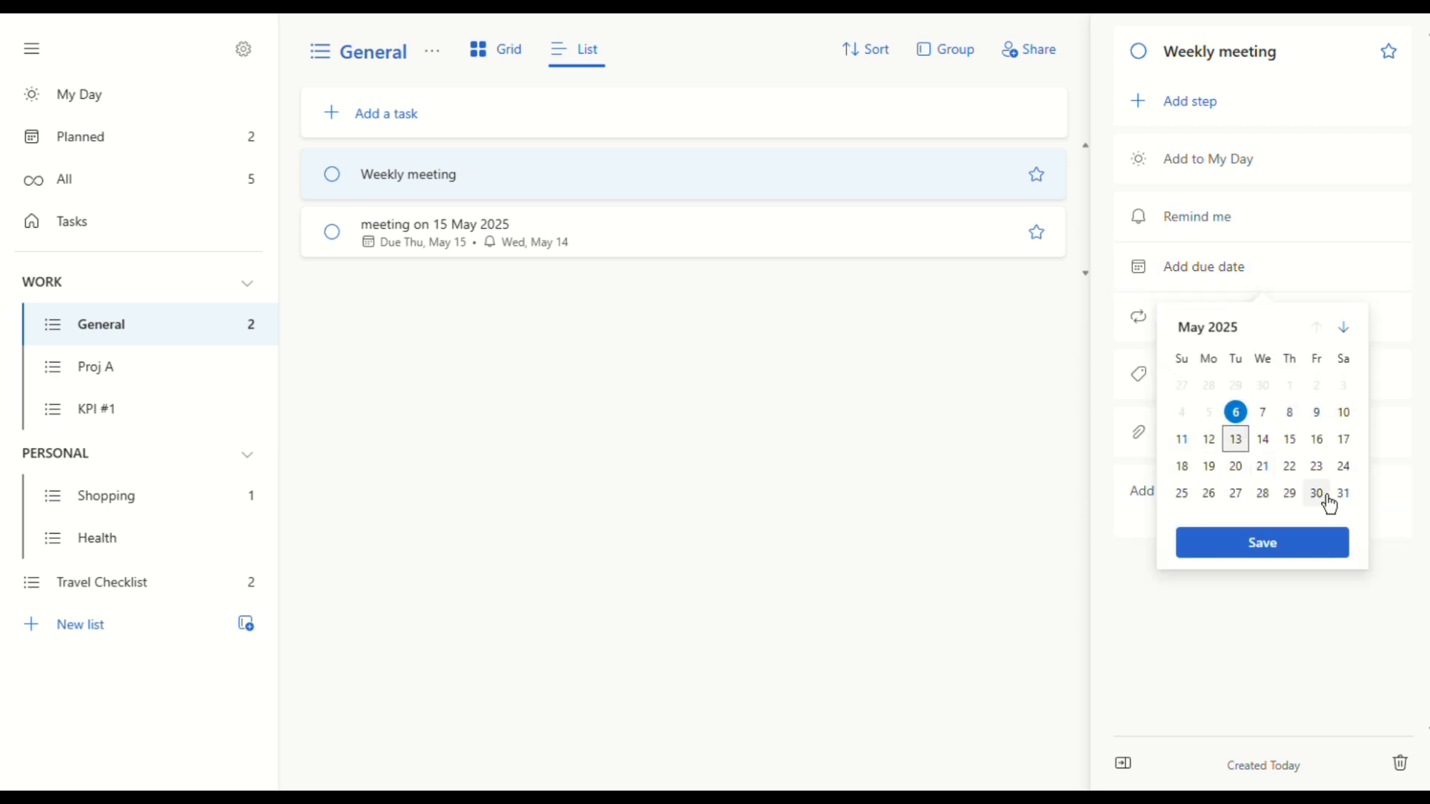
pyautogui.click(1279, 561)
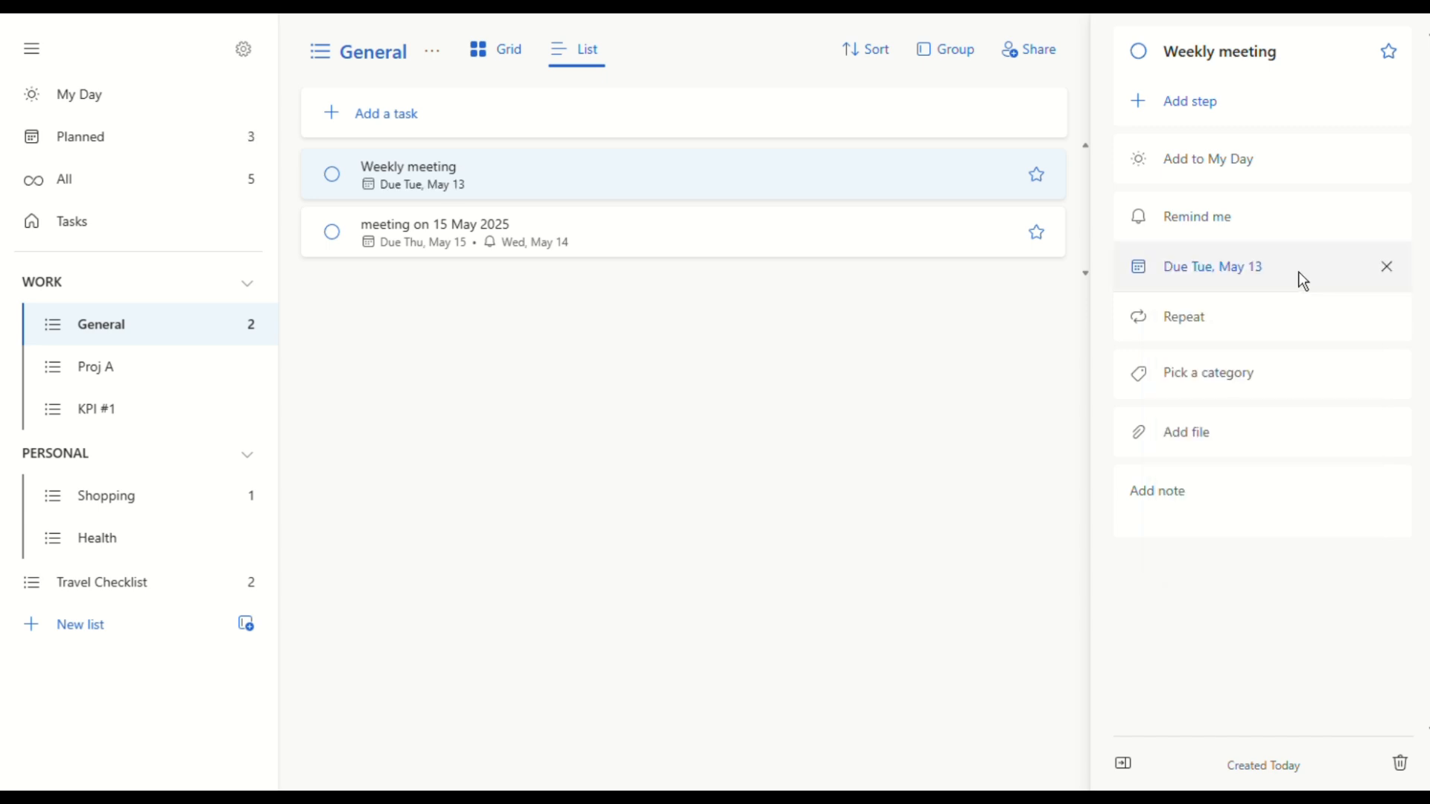
pyautogui.click(1261, 330)
pyautogui.click(1257, 455)
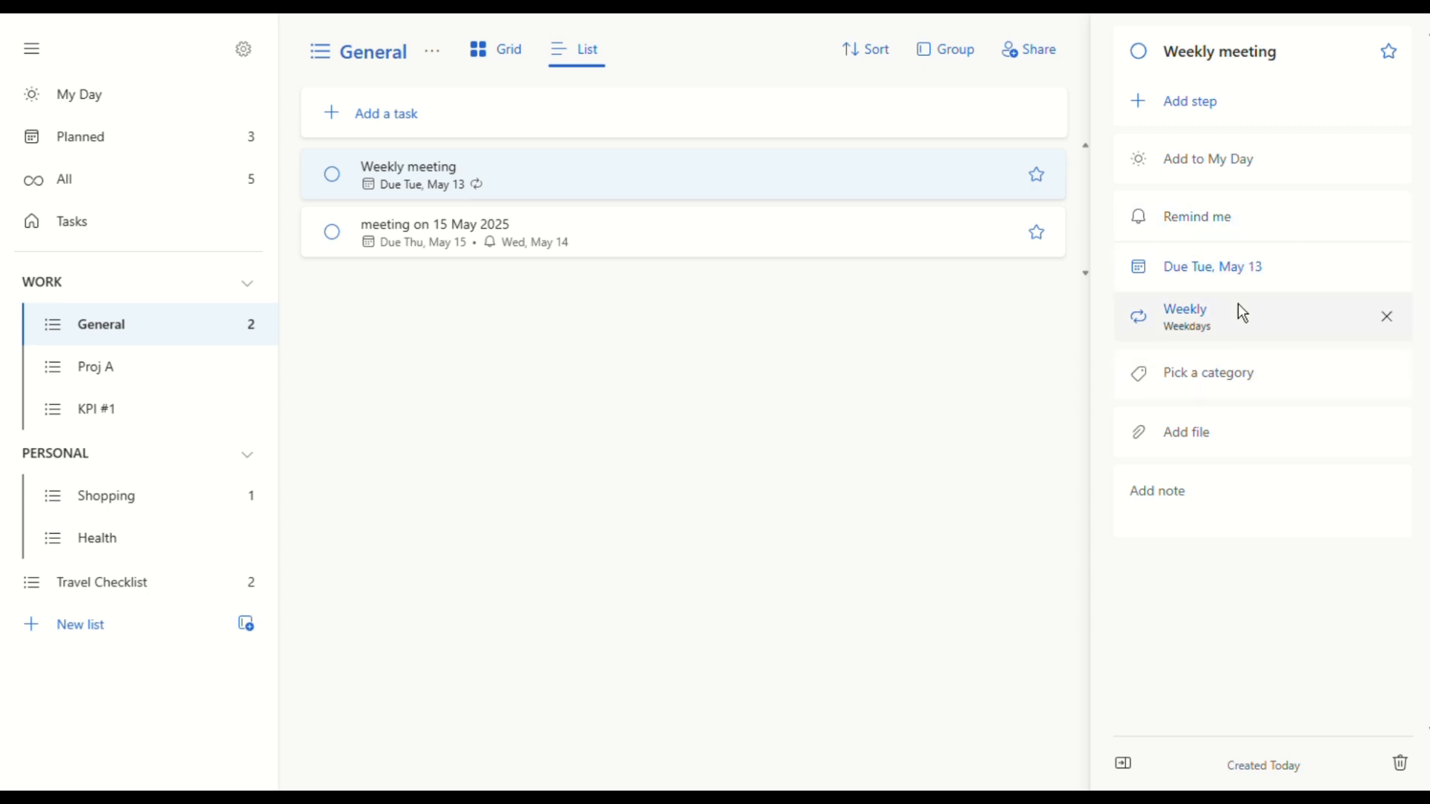
# Step: Set a reminder on the "Weekly meeting" task for May 13, 2025 at 2:00 pm
pyautogui.click(1280, 237)
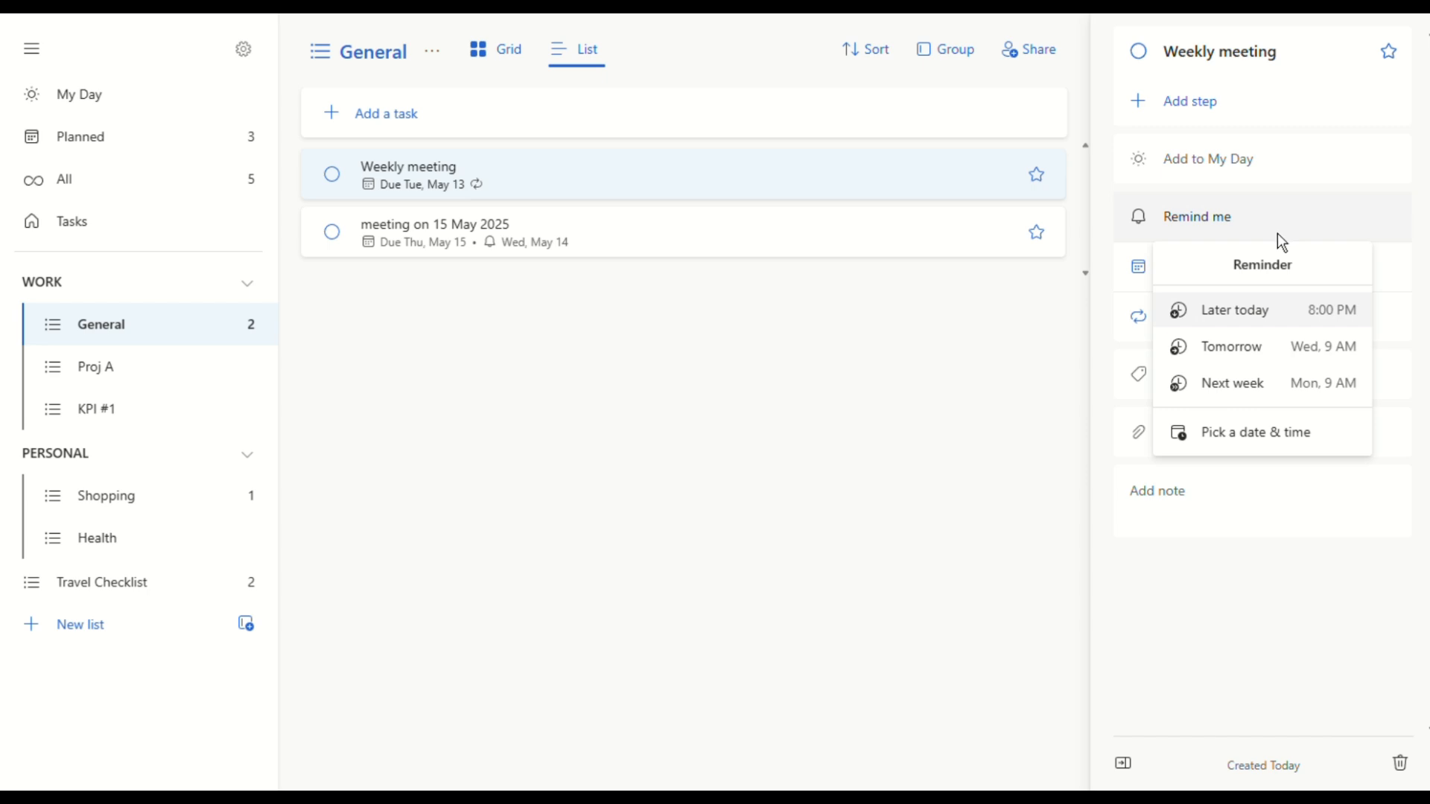
pyautogui.click(1240, 447)
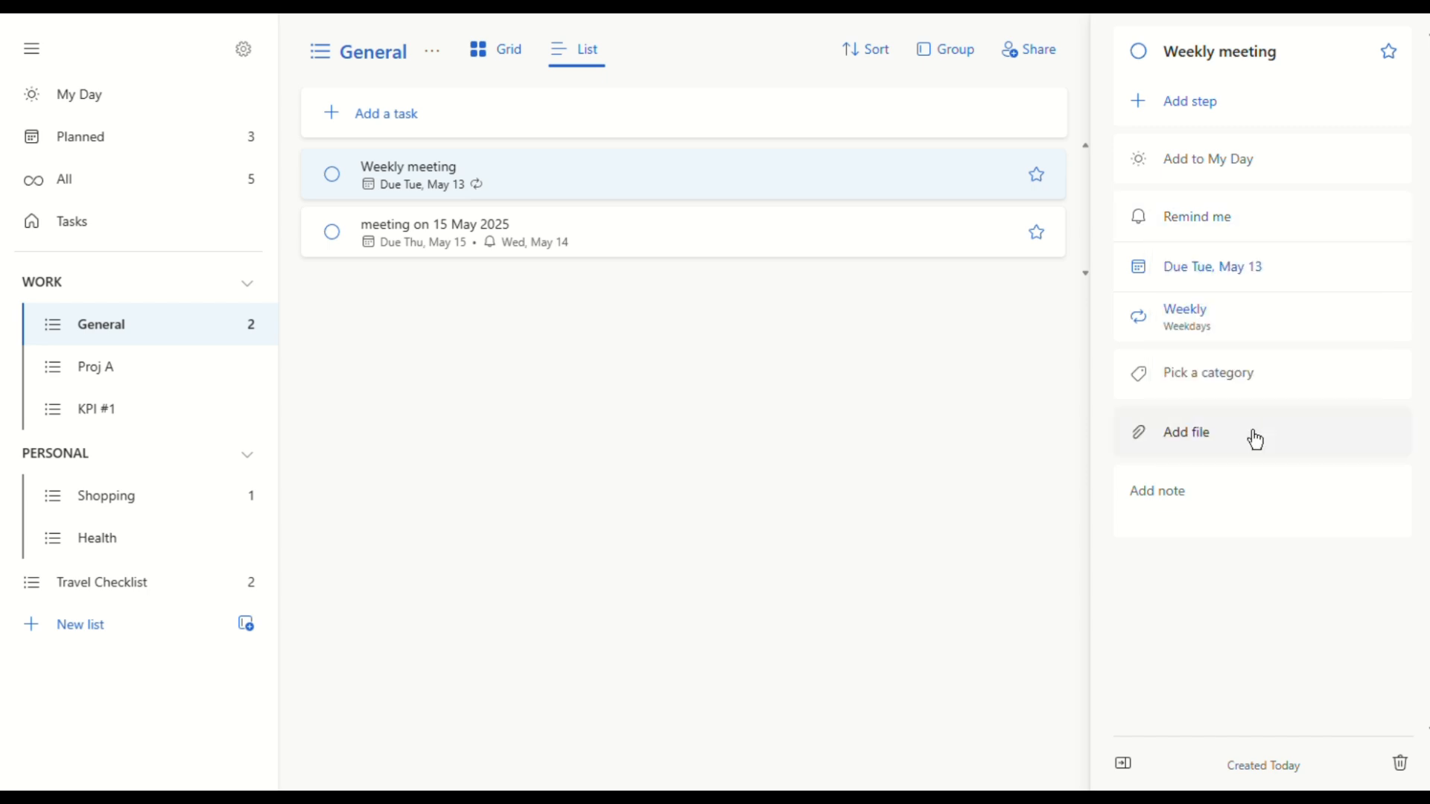
pyautogui.click(1216, 390)
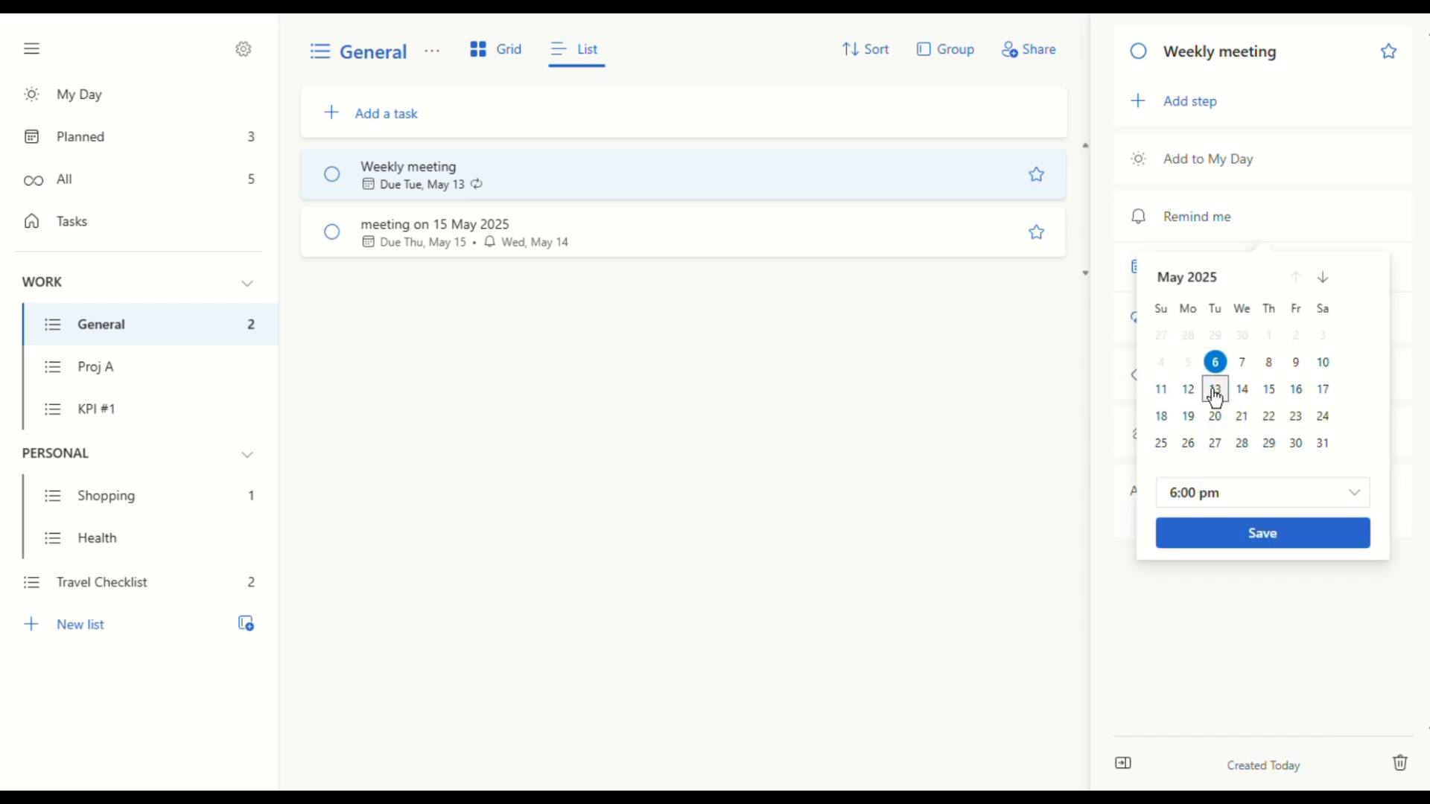
pyautogui.click(1355, 495)
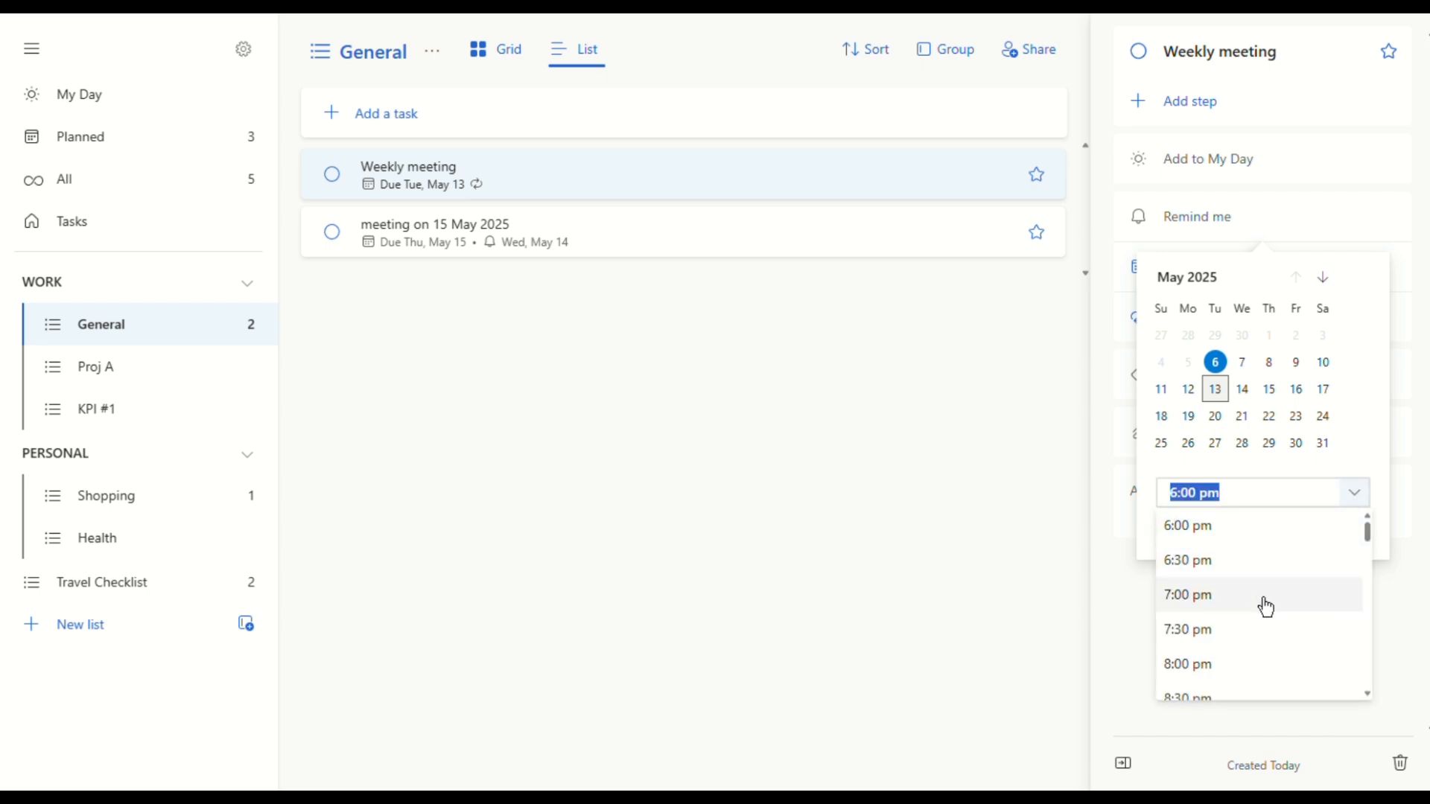
pyautogui.scroll(-6, 1267, 607)
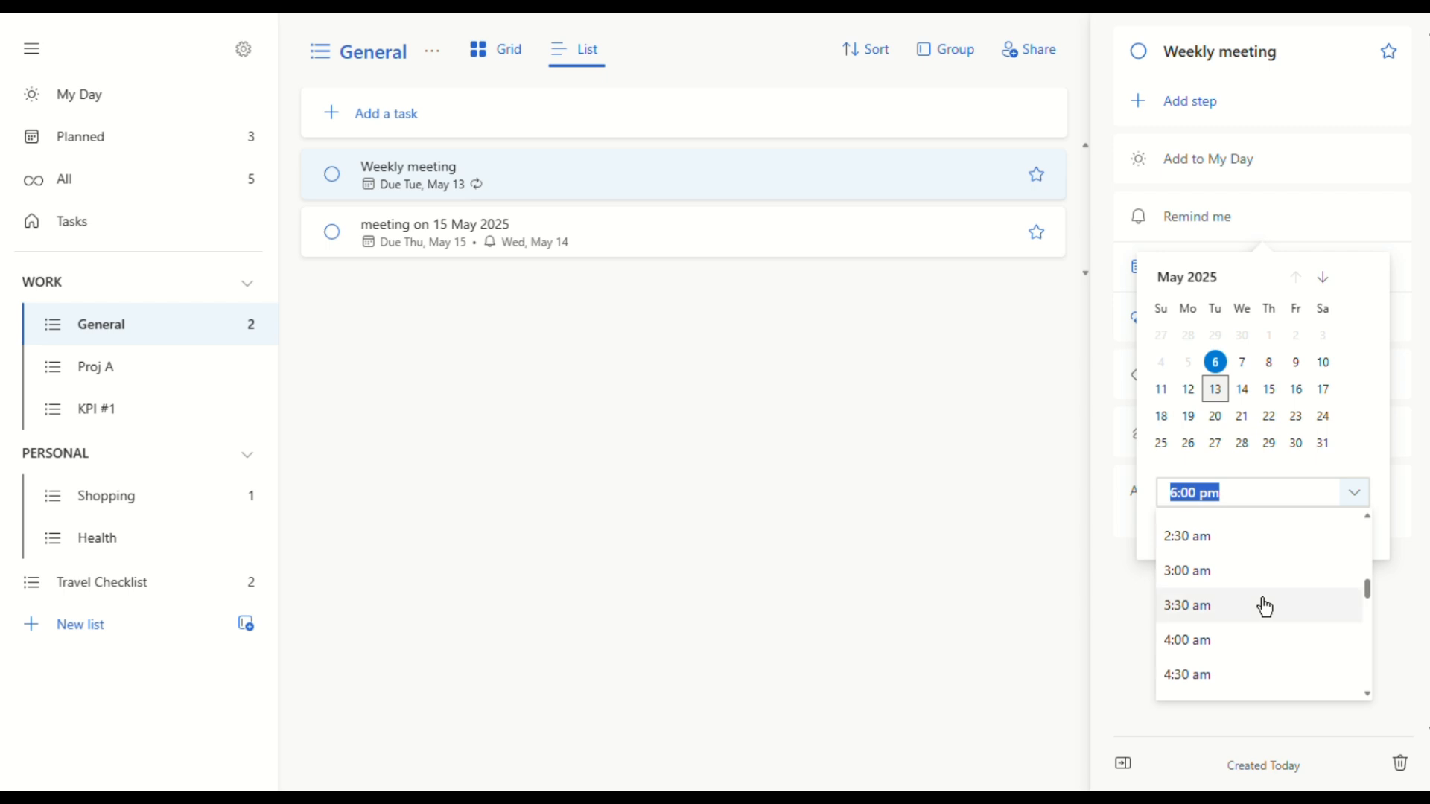
pyautogui.scroll(-6, 1266, 607)
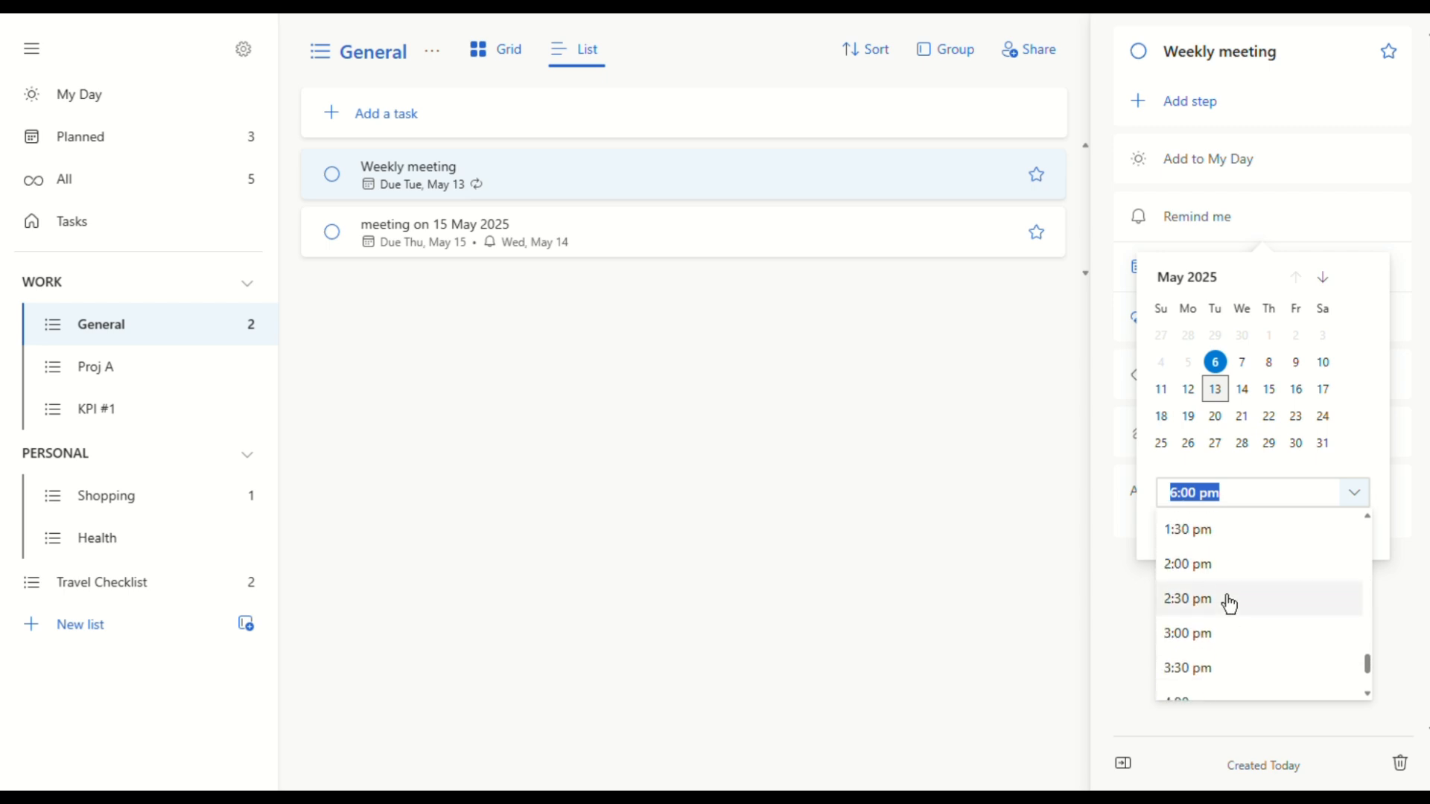
pyautogui.click(1224, 581)
pyautogui.click(1316, 546)
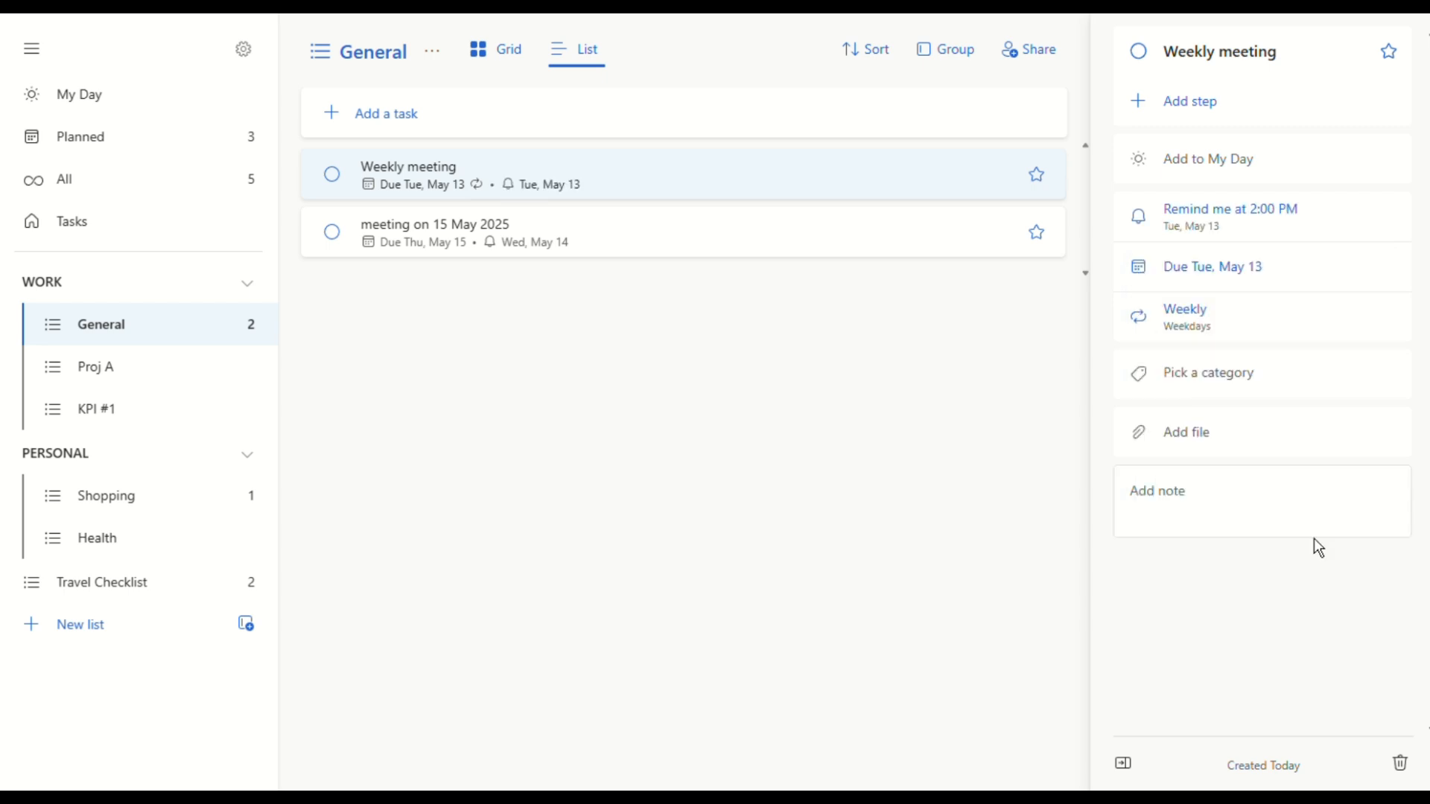